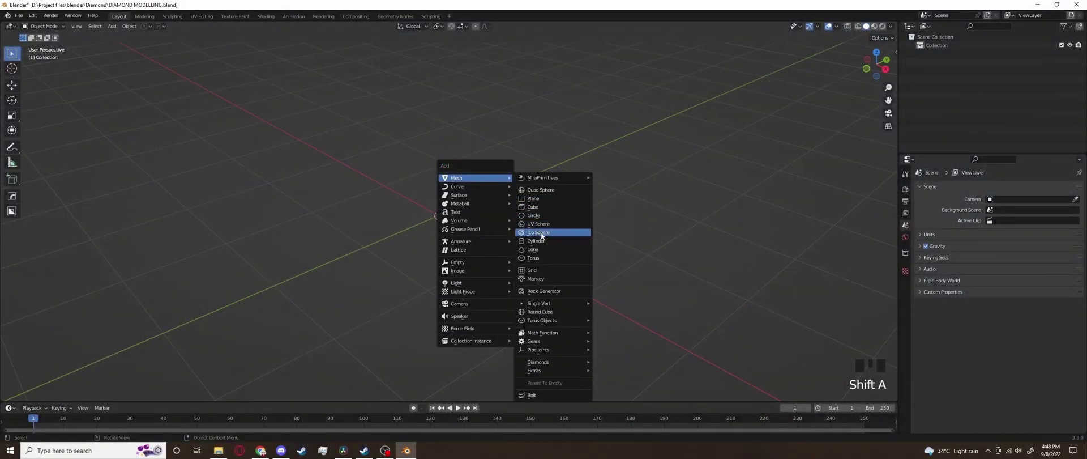
# Add a cylinder mesh with 10 vertices to the scene.
pyautogui.click(536, 240)
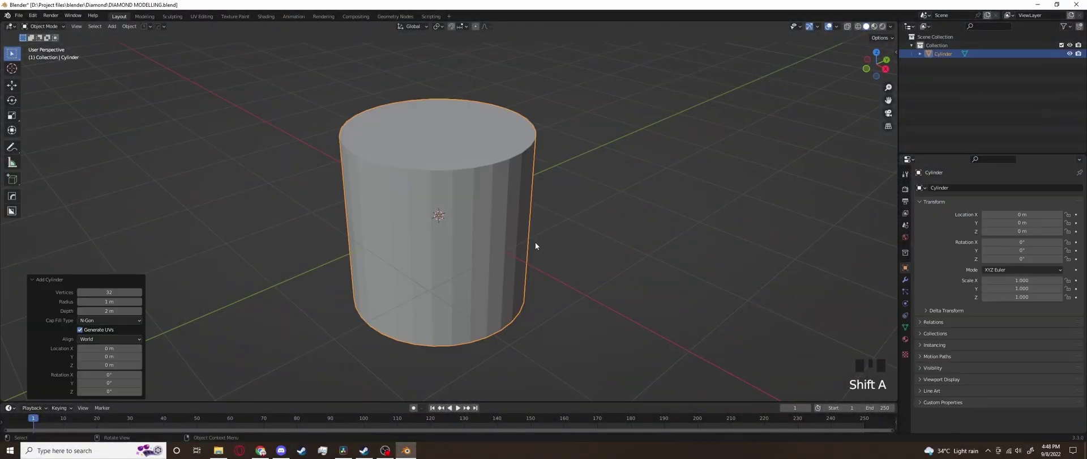
pyautogui.click(98, 291)
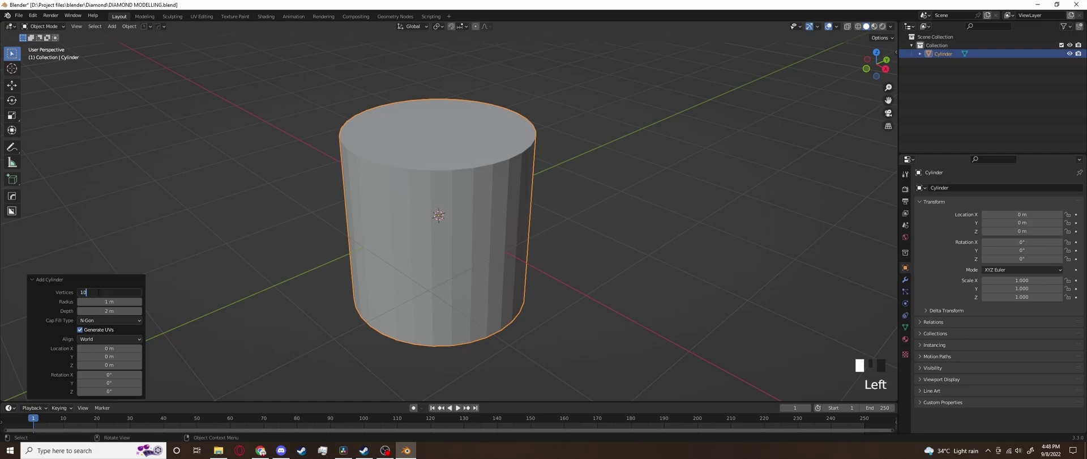
pyautogui.press('Return')
pyautogui.click(185, 211)
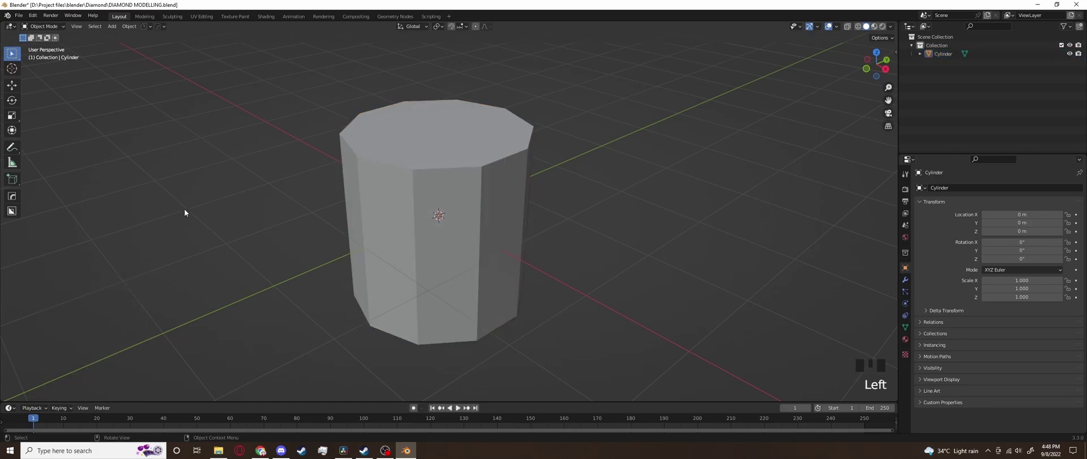
pyautogui.click(437, 195)
pyautogui.moveTo(446, 198); pyautogui.dragTo(444, 100, button='middle')
pyautogui.hotkey('shift', 'a')
pyautogui.keyDown('shift'); pyautogui.moveTo(434, 195); pyautogui.dragTo(481, 232, button='middle'); pyautogui.keyUp('shift')
# In edit mode, add a 4-cut loop cut around the cylinder's sides, left evenly spaced.
pyautogui.press('Tab')
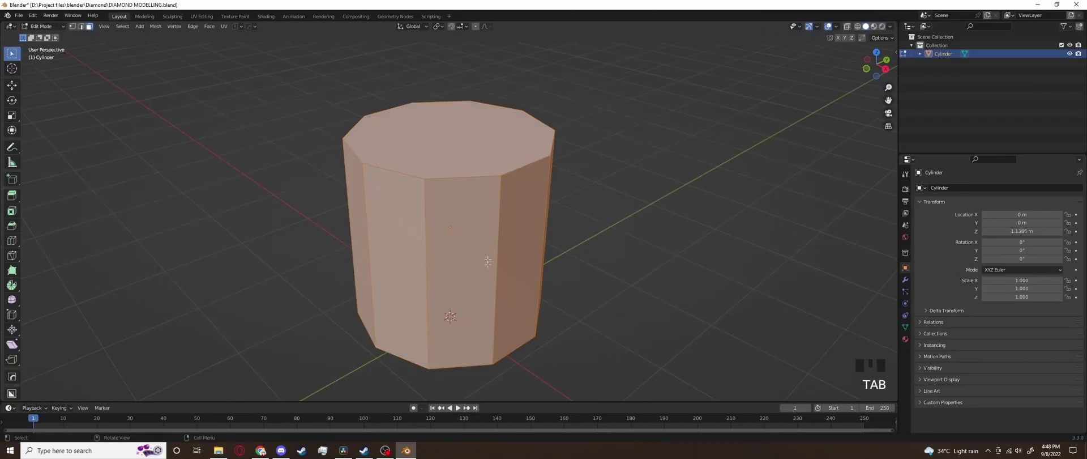
pyautogui.hotkey('ctrl', 'r')
pyautogui.scroll(3, 484, 260)
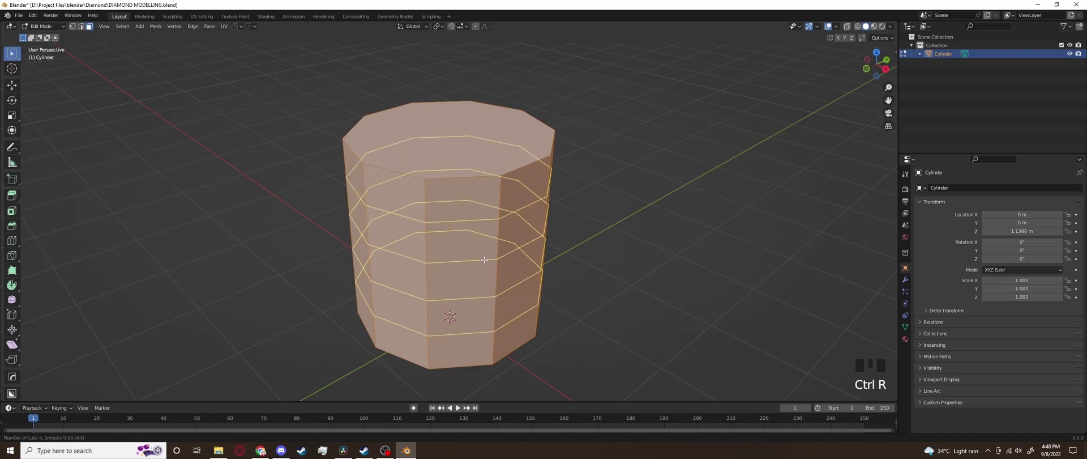
pyautogui.click(485, 260)
pyautogui.rightClick(484, 260)
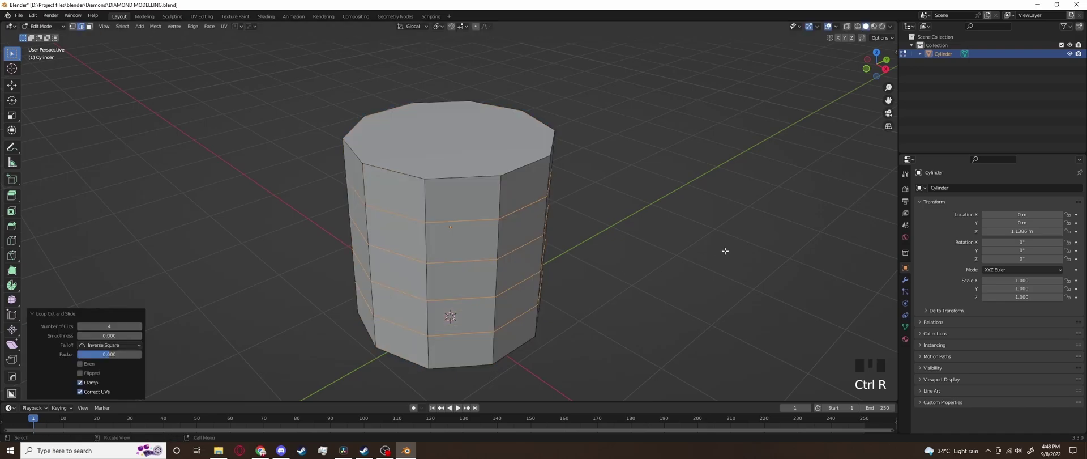
pyautogui.moveTo(676, 257); pyautogui.dragTo(601, 206, button='middle')
# Subdivide the cylinder's middle face loop.
pyautogui.press('3')
pyautogui.keyDown('alt'); pyautogui.keyDown('shift'); pyautogui.click(485, 221); pyautogui.keyUp('shift'); pyautogui.keyUp('alt')
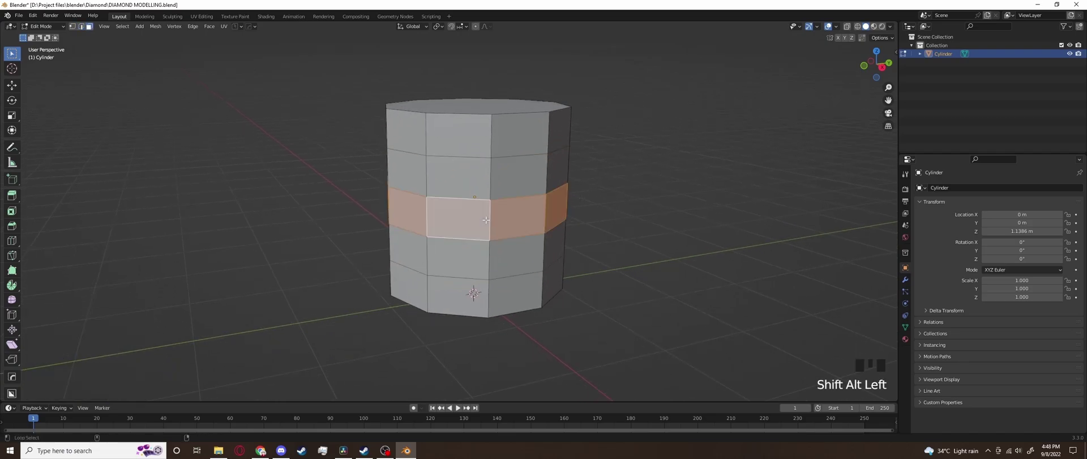
pyautogui.rightClick(491, 221)
pyautogui.click(487, 219)
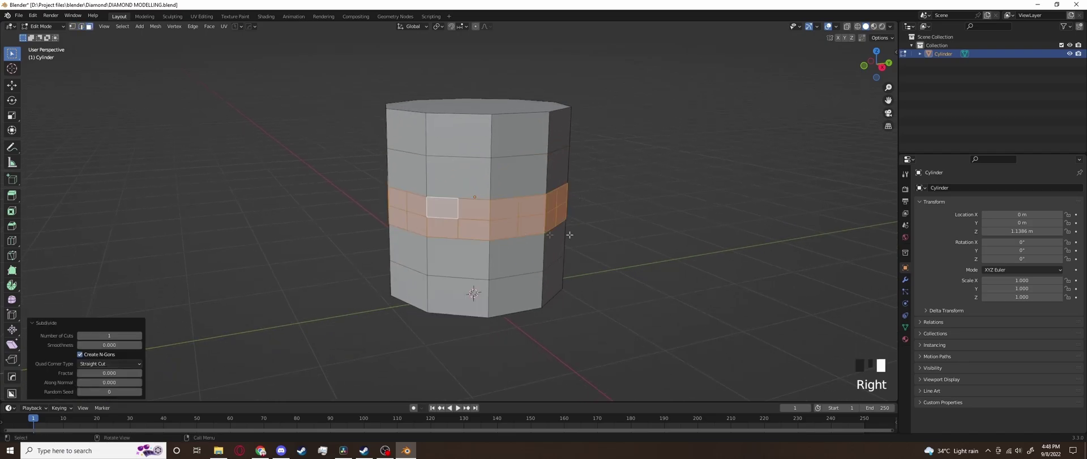
# Dissolve the new horizontal edge loop running through the middle band.
pyautogui.press('2')
pyautogui.keyDown('alt'); pyautogui.click(525, 220); pyautogui.keyUp('alt')
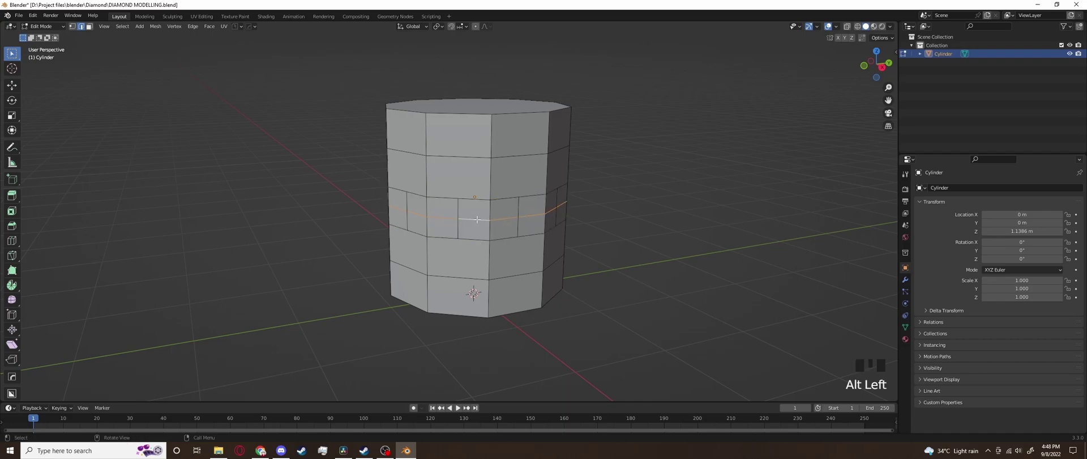
pyautogui.press('x')
pyautogui.click(474, 268)
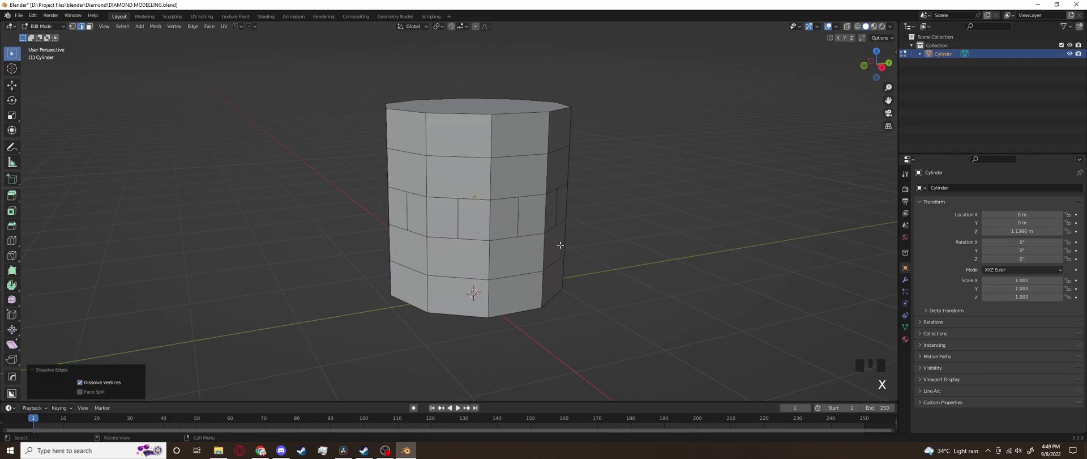
# Try face selections beside the middle band, then clear the selection.
pyautogui.press('3')
pyautogui.keyDown('alt'); pyautogui.keyDown('shift'); pyautogui.click(510, 210); pyautogui.keyUp('shift'); pyautogui.keyUp('alt')
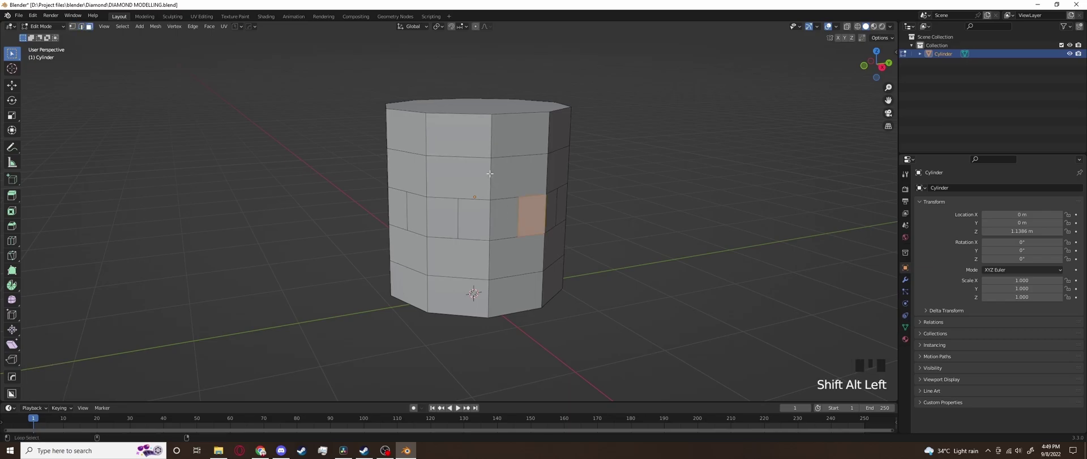
pyautogui.keyDown('alt'); pyautogui.keyDown('shift'); pyautogui.click(487, 266); pyautogui.keyUp('shift'); pyautogui.keyUp('alt')
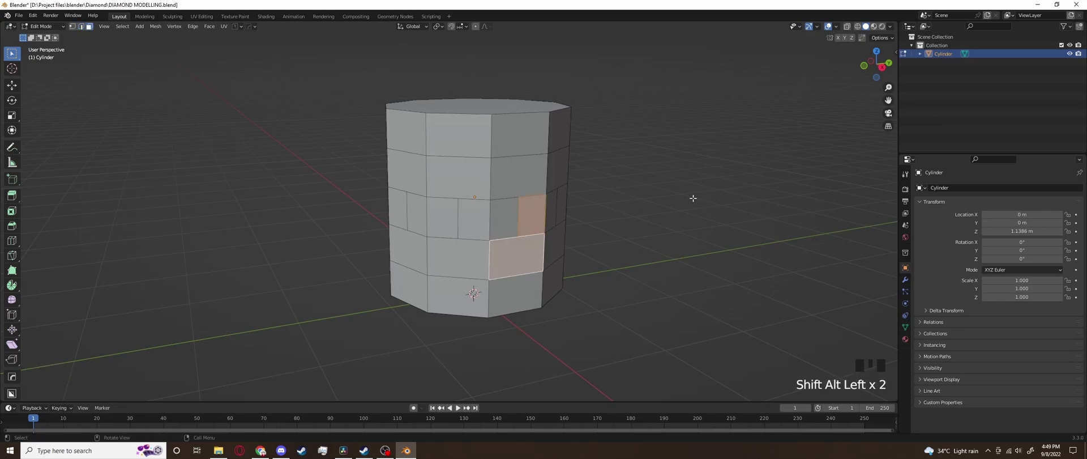
pyautogui.click(693, 198)
pyautogui.click(464, 256)
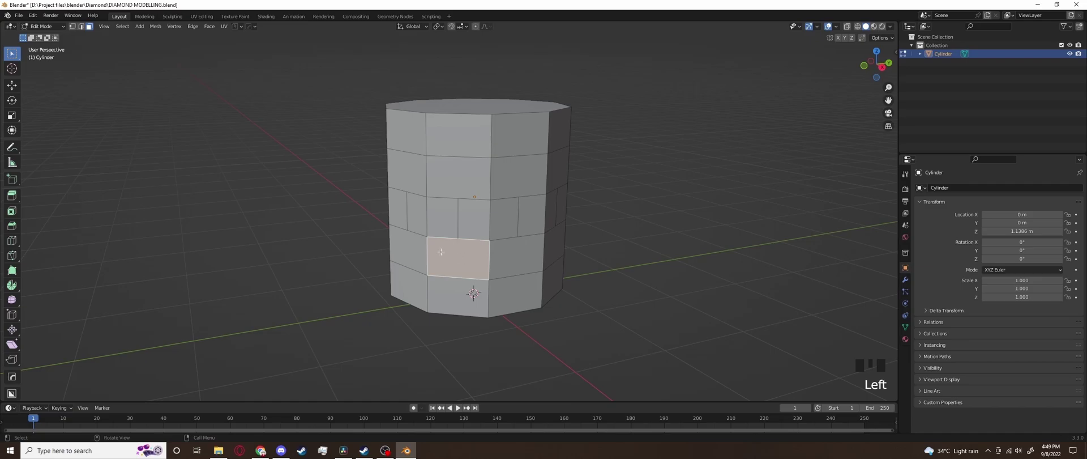
pyautogui.press('1')
pyautogui.click(456, 283)
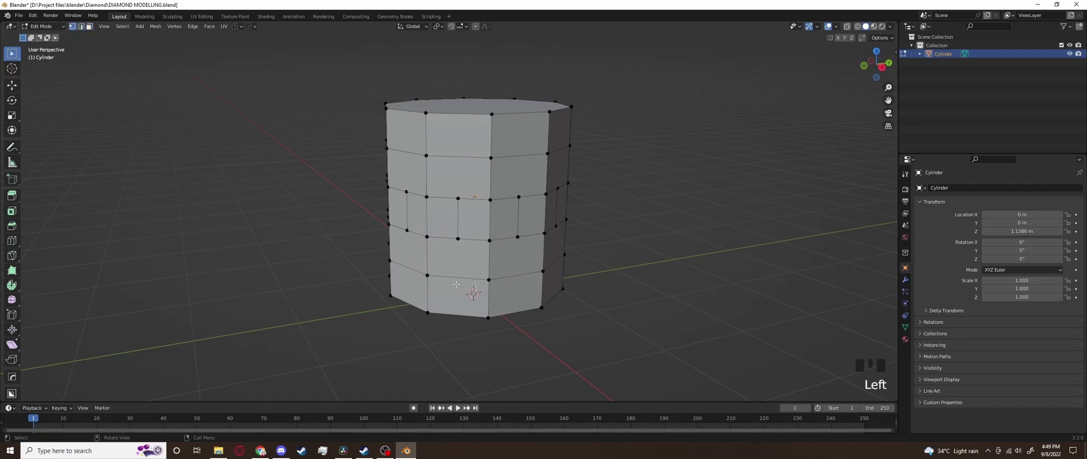
# Box-select the second and fourth face rows in Right Ortho X-ray view.
pyautogui.press('2')
pyautogui.press('3')
pyautogui.click(881, 68)
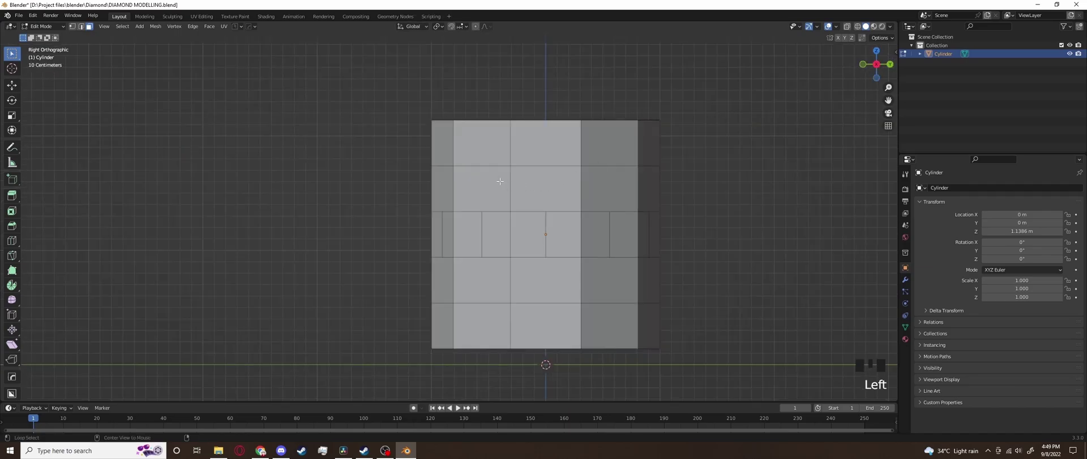
pyautogui.hotkey('alt', 'z')
pyautogui.moveTo(374, 171); pyautogui.dragTo(693, 206)
pyautogui.keyDown('shift'); pyautogui.moveTo(369, 272); pyautogui.dragTo(693, 285); pyautogui.keyUp('shift')
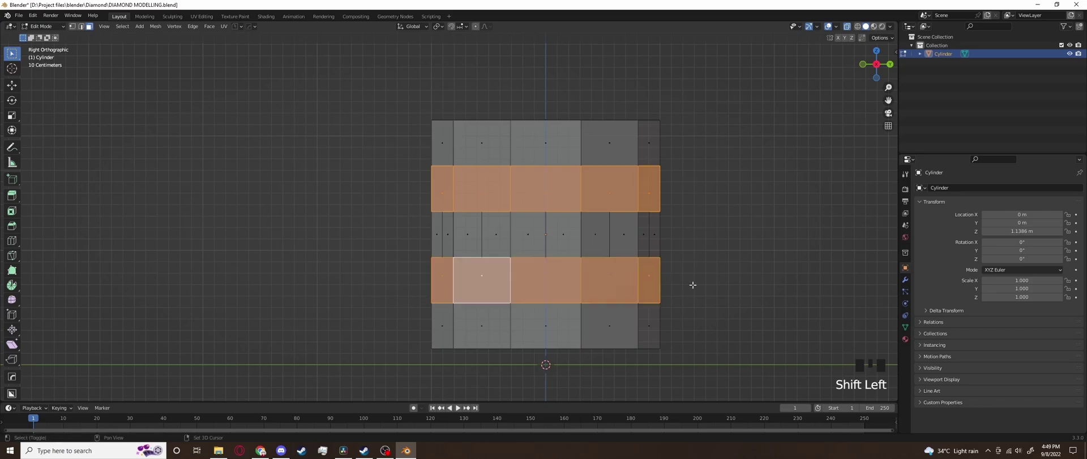
pyautogui.moveTo(397, 316); pyautogui.dragTo(576, 193, button='middle')
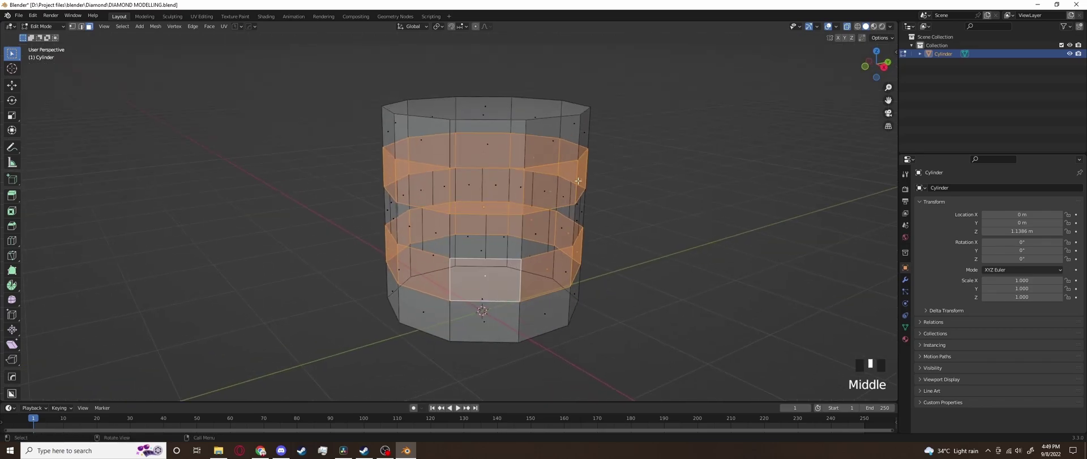
pyautogui.hotkey('alt', 'z')
# Run Triangulate Faces on the selected rows.
pyautogui.press('space')
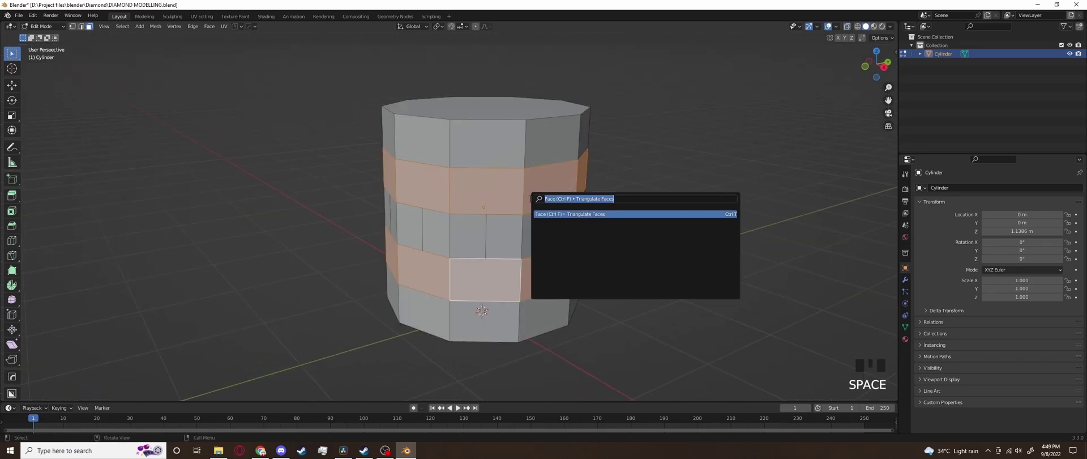
pyautogui.press('BackSpace')
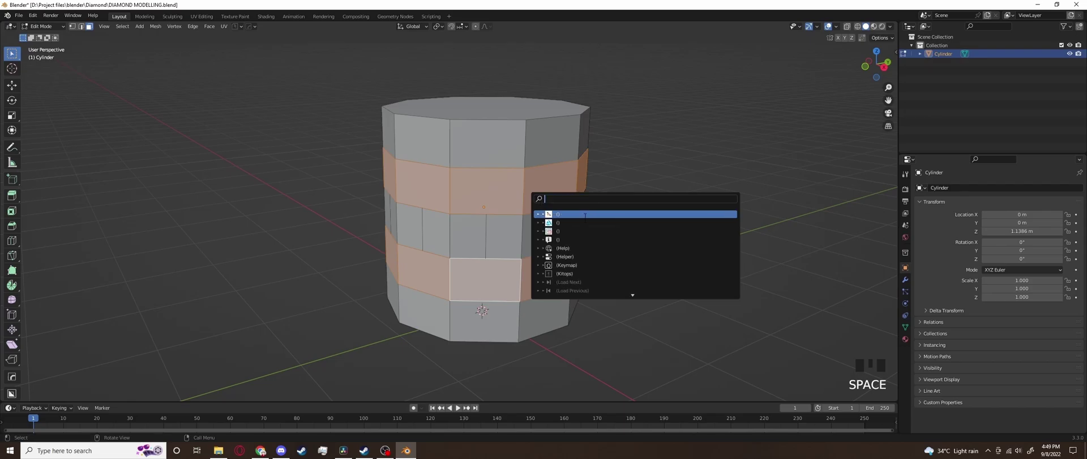
pyautogui.write('trian')
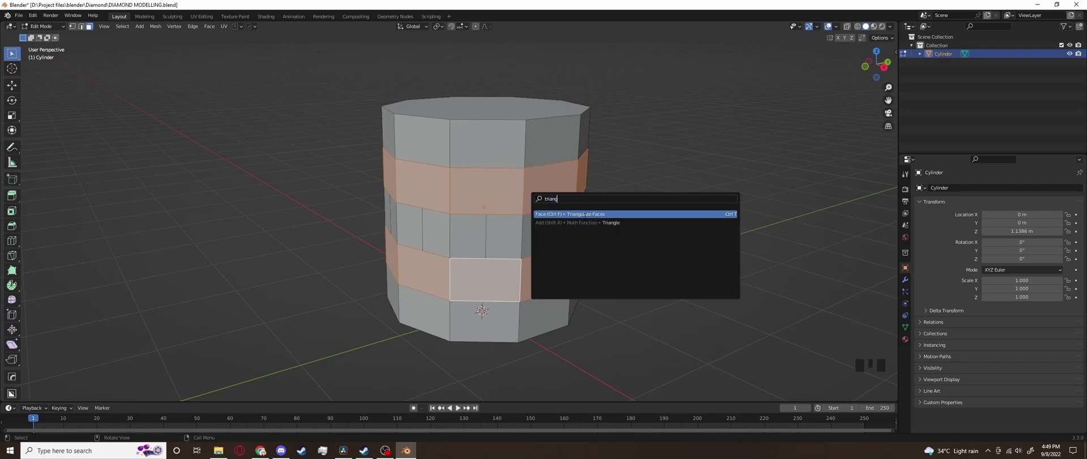
pyautogui.press('Return')
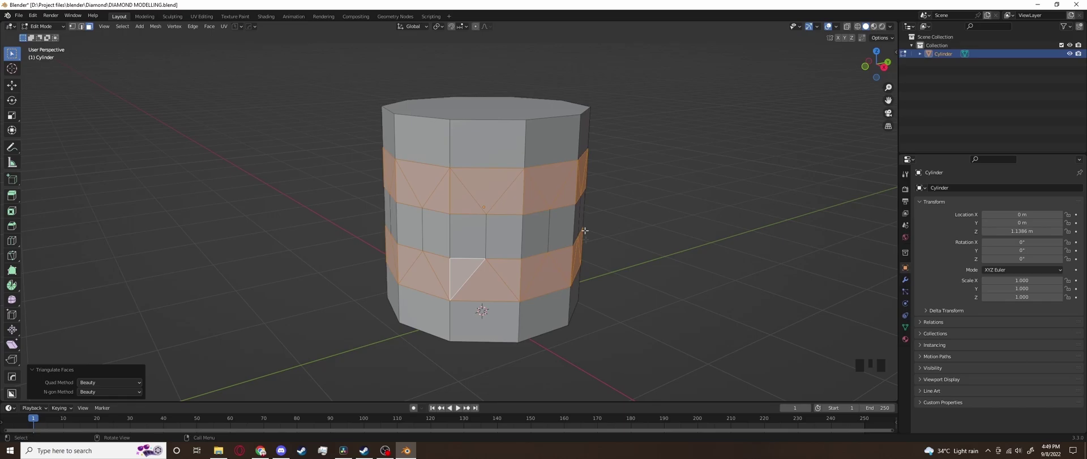
# Select the middle band's vertical edge ring, then Checker Deselect to keep alternate edges.
pyautogui.click(684, 196)
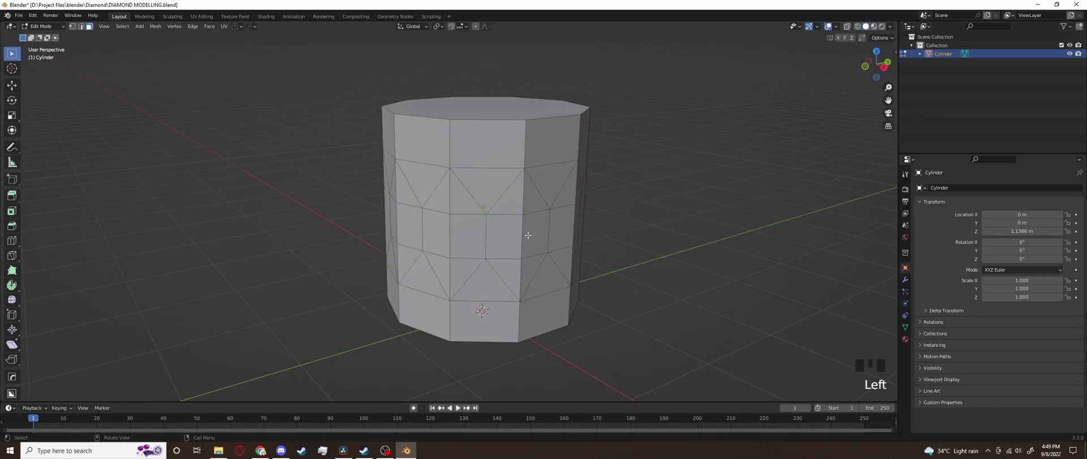
pyautogui.keyDown('ctrl'); pyautogui.keyDown('alt'); pyautogui.click(450, 234); pyautogui.keyUp('alt'); pyautogui.keyUp('ctrl')
pyautogui.press('2')
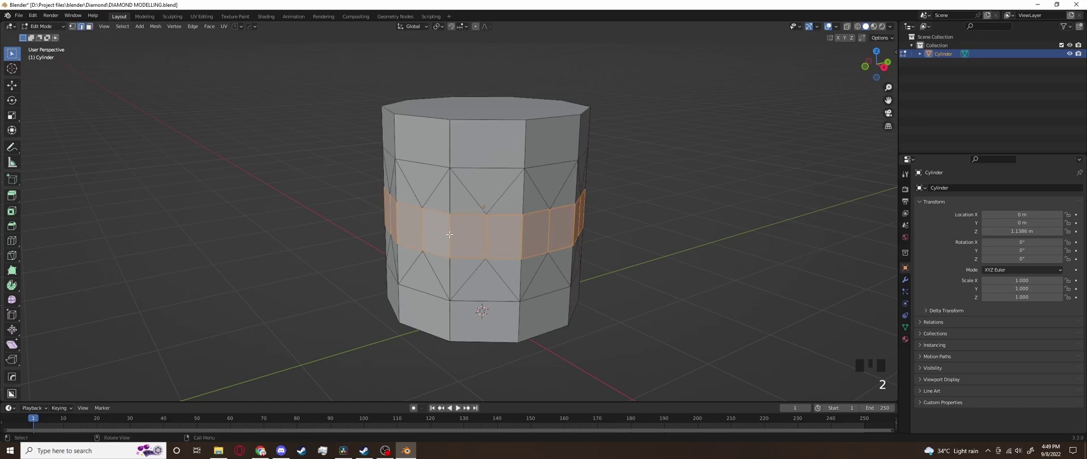
pyautogui.click(449, 236)
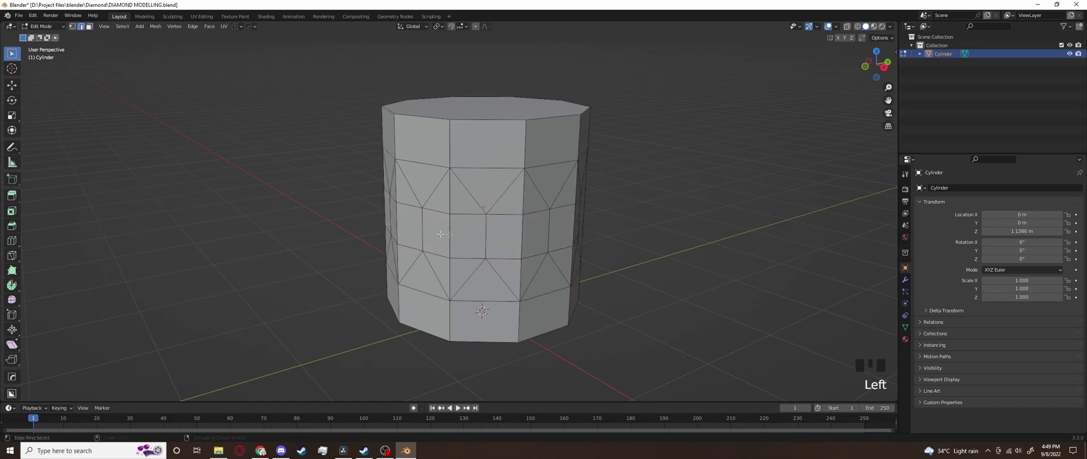
pyautogui.keyDown('ctrl'); pyautogui.keyDown('alt'); pyautogui.click(451, 233); pyautogui.keyUp('alt'); pyautogui.keyUp('ctrl')
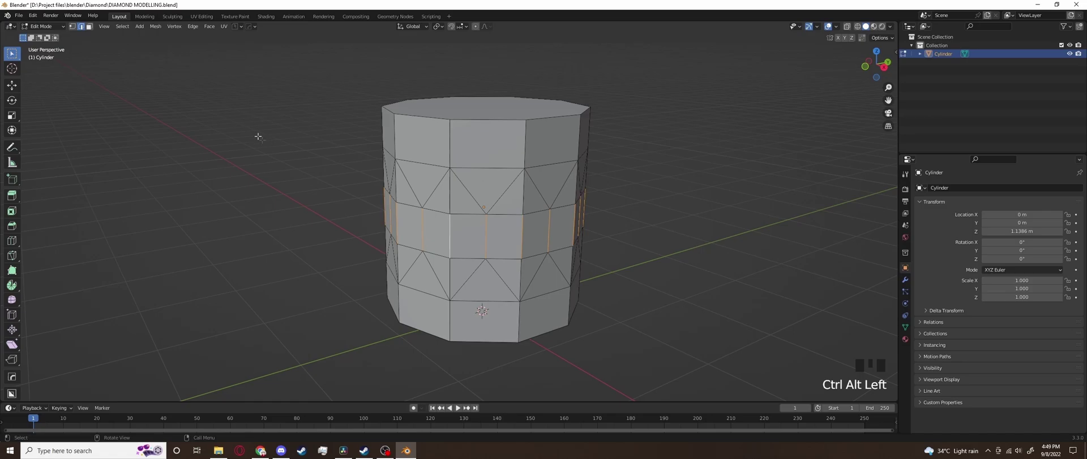
pyautogui.click(123, 26)
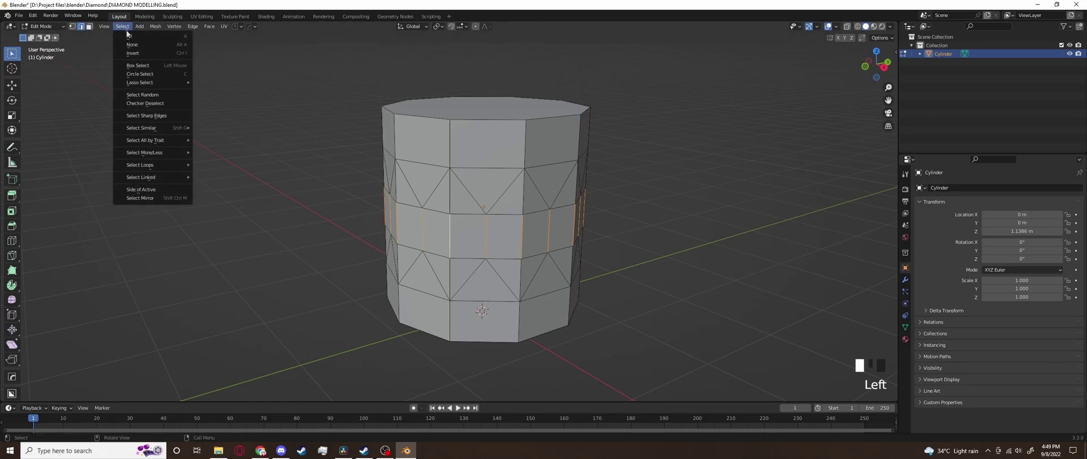
pyautogui.click(160, 107)
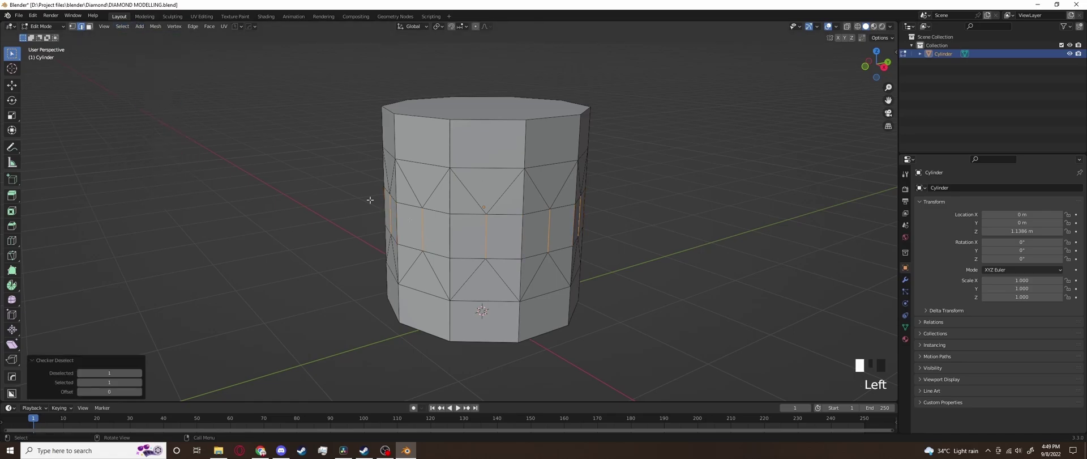
pyautogui.moveTo(415, 222); pyautogui.dragTo(428, 214, button='middle')
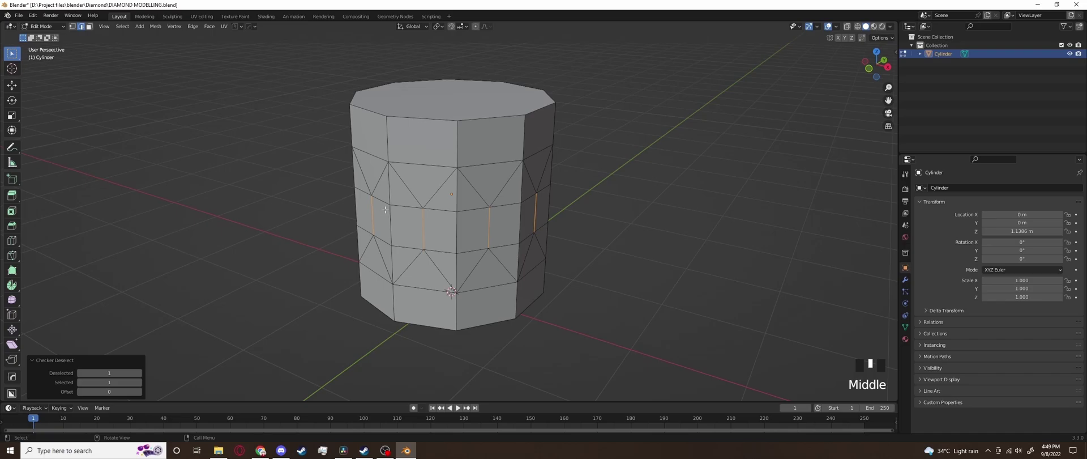
pyautogui.click(875, 52)
pyautogui.keyDown('shift'); pyautogui.moveTo(501, 156); pyautogui.dragTo(570, 109, button='middle'); pyautogui.keyUp('shift')
# Scale the alternating middle-band edges outward to 1.012.
pyautogui.press('s')
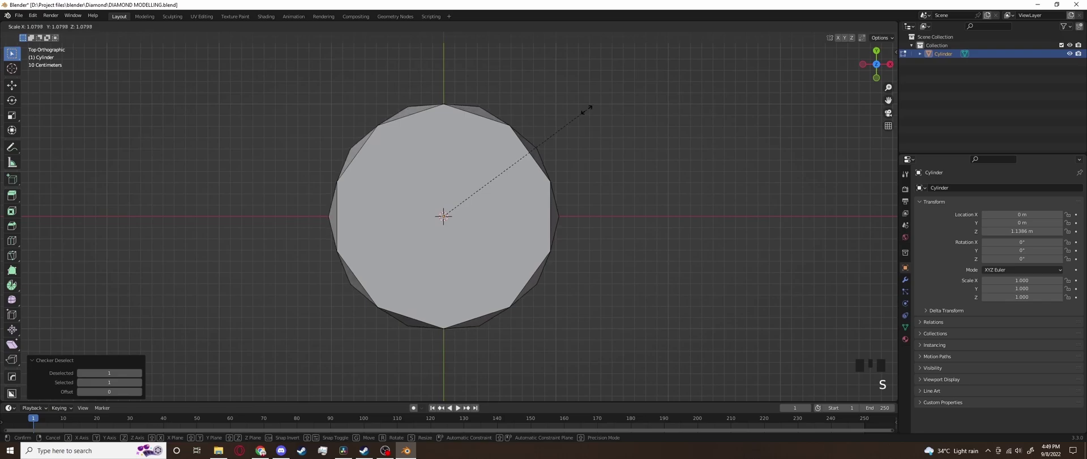
pyautogui.click(584, 109)
pyautogui.moveTo(583, 109); pyautogui.dragTo(478, 202, button='middle')
# Triangulate the face ring below the cylinder's top and select the top face.
pyautogui.press('3')
pyautogui.keyDown('alt'); pyautogui.keyDown('shift'); pyautogui.click(459, 188); pyautogui.keyUp('shift'); pyautogui.keyUp('alt')
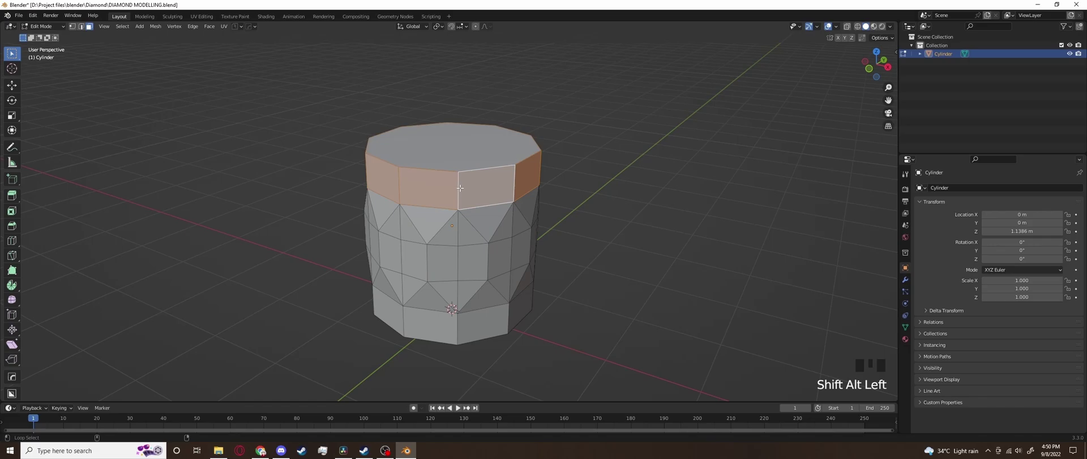
pyautogui.press('space')
pyautogui.click(510, 202)
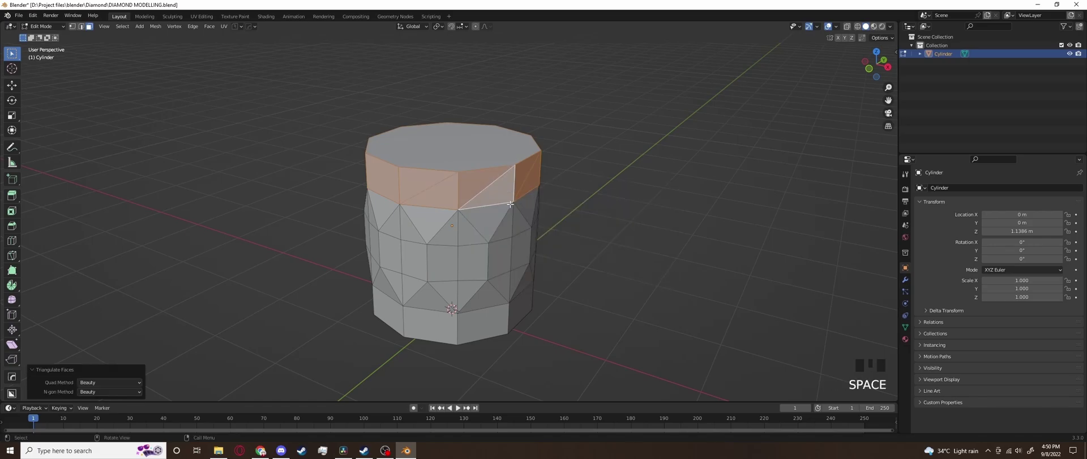
pyautogui.click(671, 190)
pyautogui.click(462, 148)
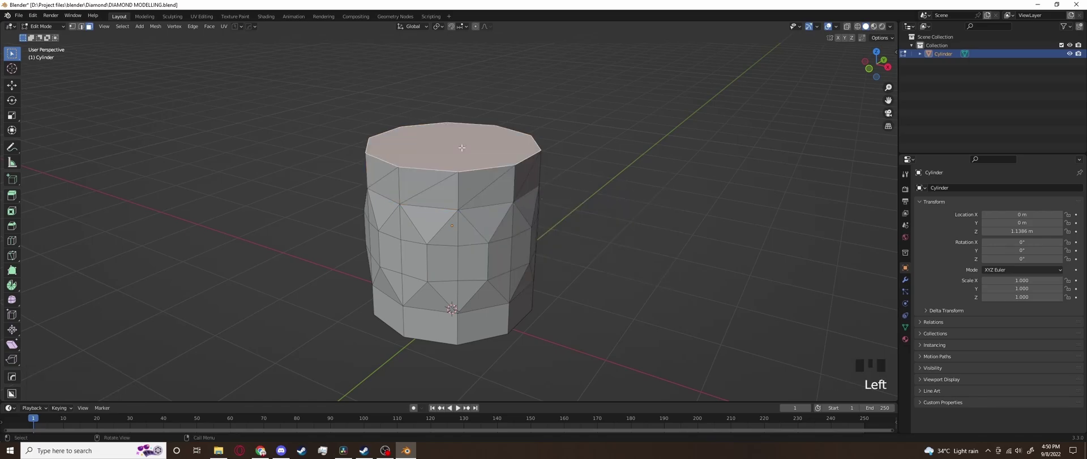
# Rotate the selected top face -18° about the global Z axis.
pyautogui.press('z')
pyautogui.press('r')
pyautogui.press('z')
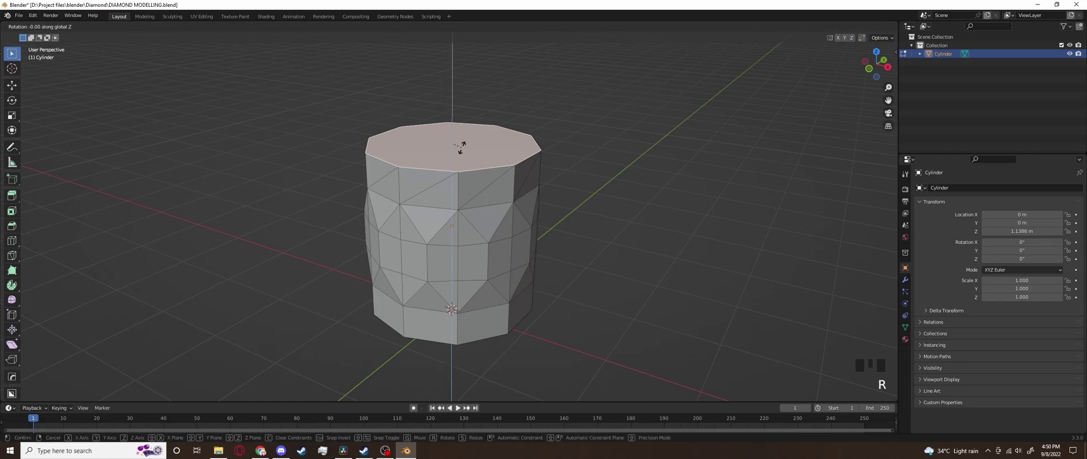
pyautogui.write('18')
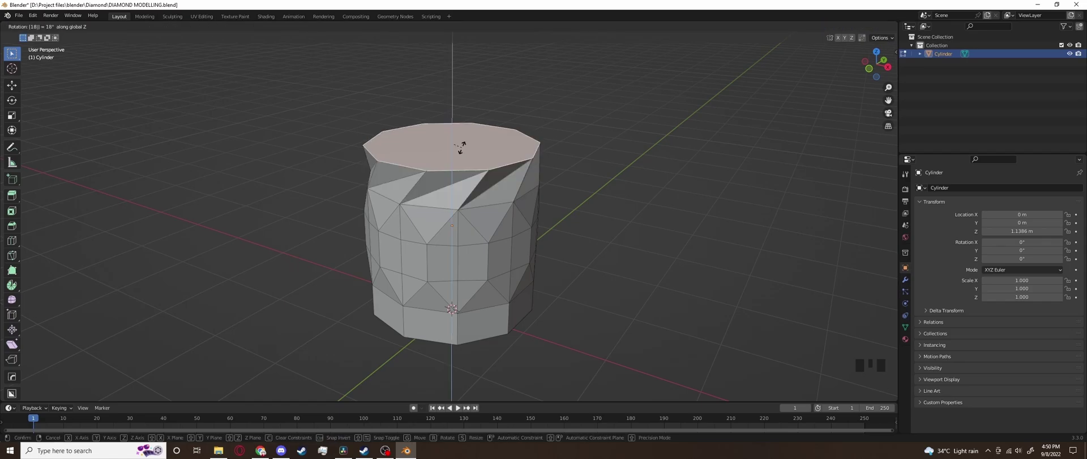
pyautogui.press('BackSpace')
pyautogui.press('BackSpace')
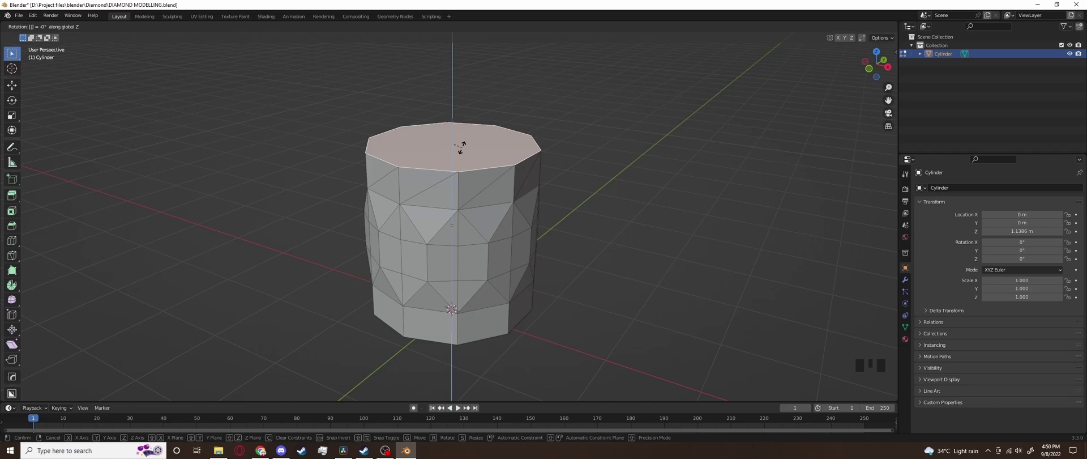
pyautogui.write('-18')
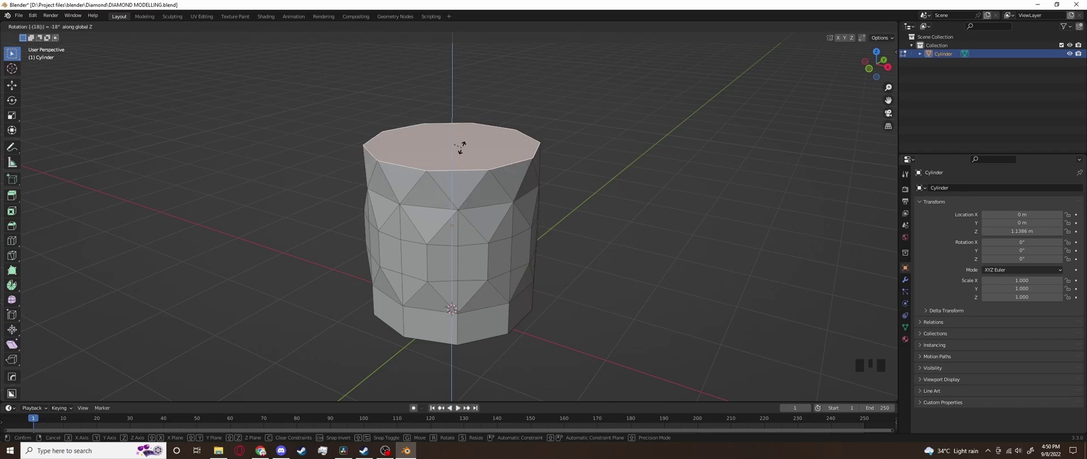
pyautogui.press('Return')
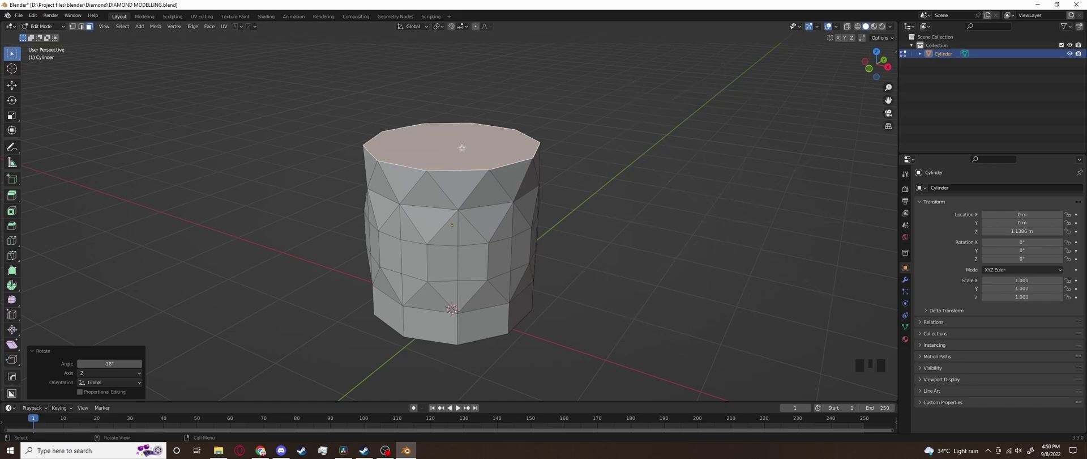
# In side view, scale the top edge loop to 0.584 and lower it along Z.
pyautogui.click(887, 66)
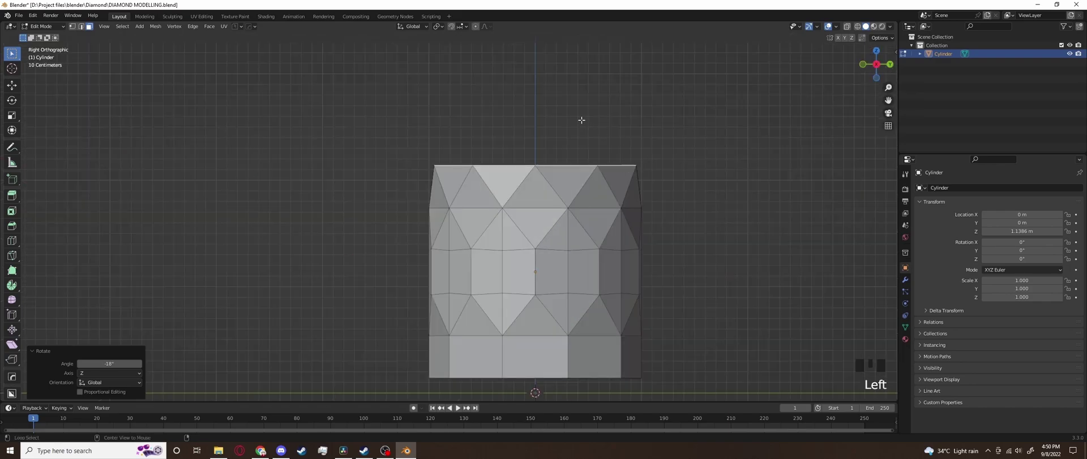
pyautogui.keyDown('shift'); pyautogui.moveTo(582, 120); pyautogui.dragTo(472, 54, button='middle'); pyautogui.keyUp('shift')
pyautogui.moveTo(235, 74); pyautogui.dragTo(567, 119)
pyautogui.keyDown('shift'); pyautogui.moveTo(567, 118); pyautogui.dragTo(634, 133, button='middle'); pyautogui.keyUp('shift')
pyautogui.press('s')
pyautogui.click(594, 136)
pyautogui.press('g')
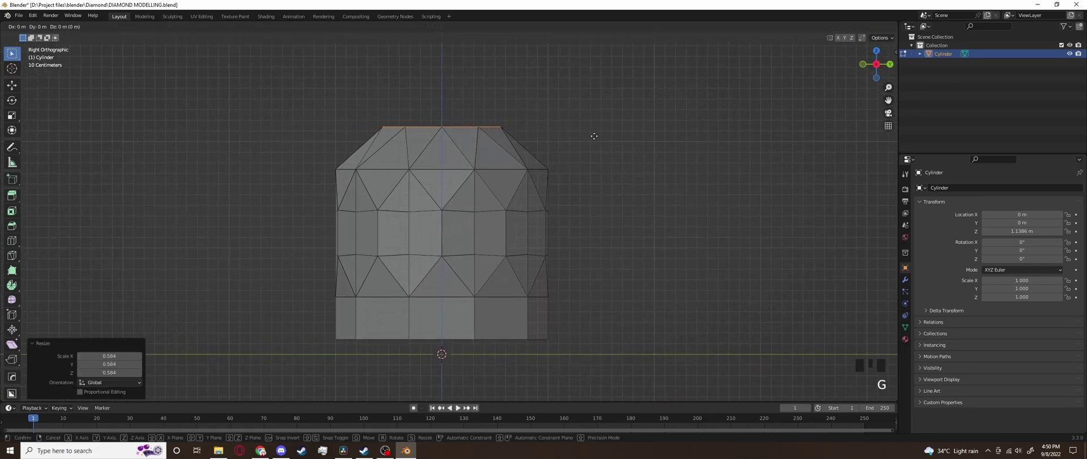
pyautogui.press('z')
pyautogui.click(382, 171)
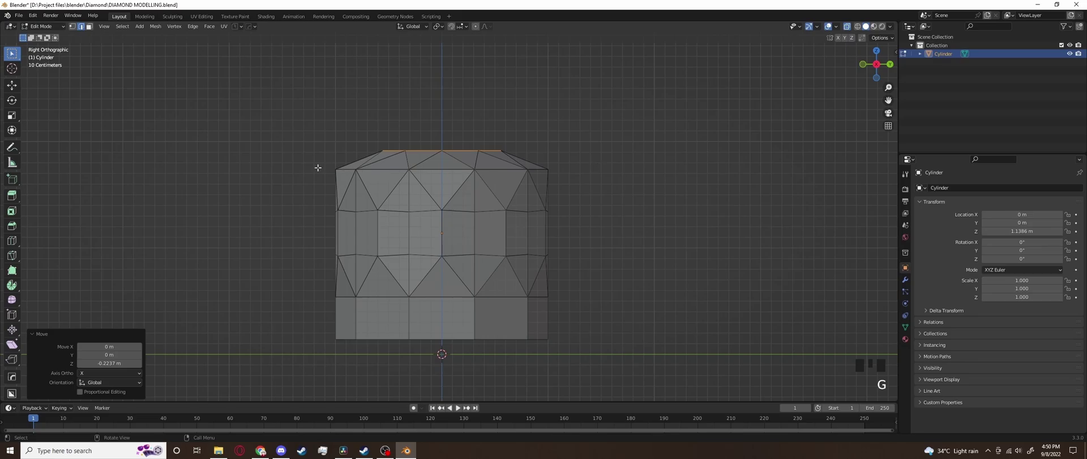
# Scale the upper ring to 0.783 and the top cap to 0.740, lowering the cap along Z.
pyautogui.moveTo(317, 167); pyautogui.dragTo(612, 175)
pyautogui.press('s')
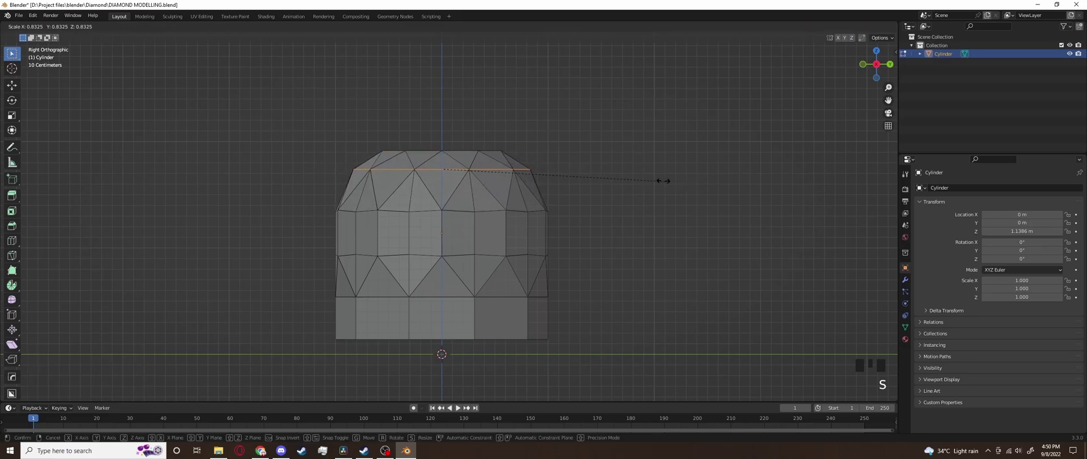
pyautogui.click(649, 177)
pyautogui.moveTo(326, 131); pyautogui.dragTo(586, 184)
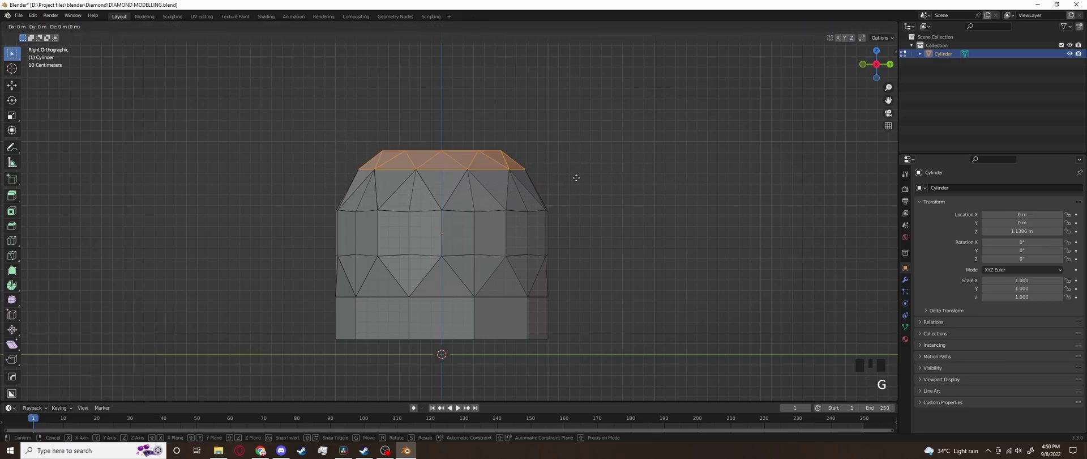
pyautogui.press('g')
pyautogui.press('z')
pyautogui.click(609, 170)
pyautogui.click(609, 170)
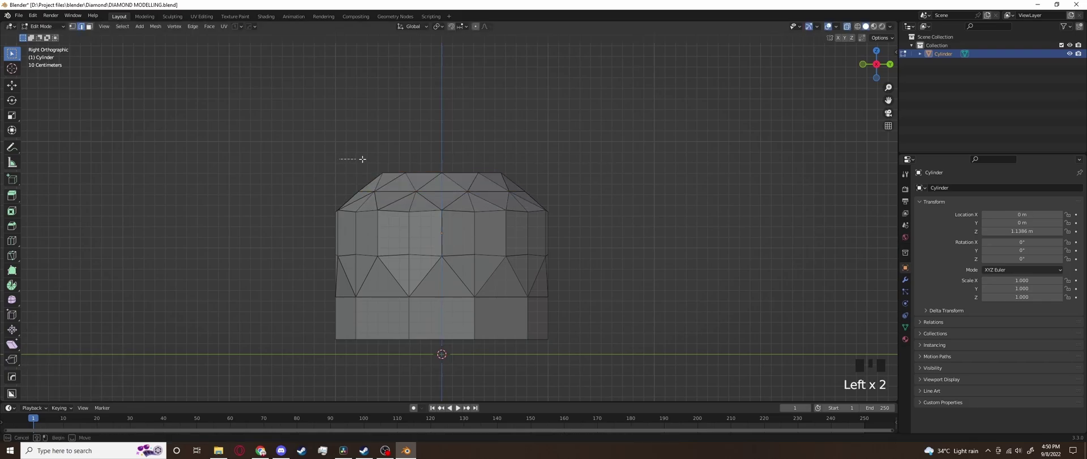
pyautogui.moveTo(338, 154); pyautogui.dragTo(572, 187)
pyautogui.press('s')
pyautogui.click(633, 197)
pyautogui.press('g')
pyautogui.press('z')
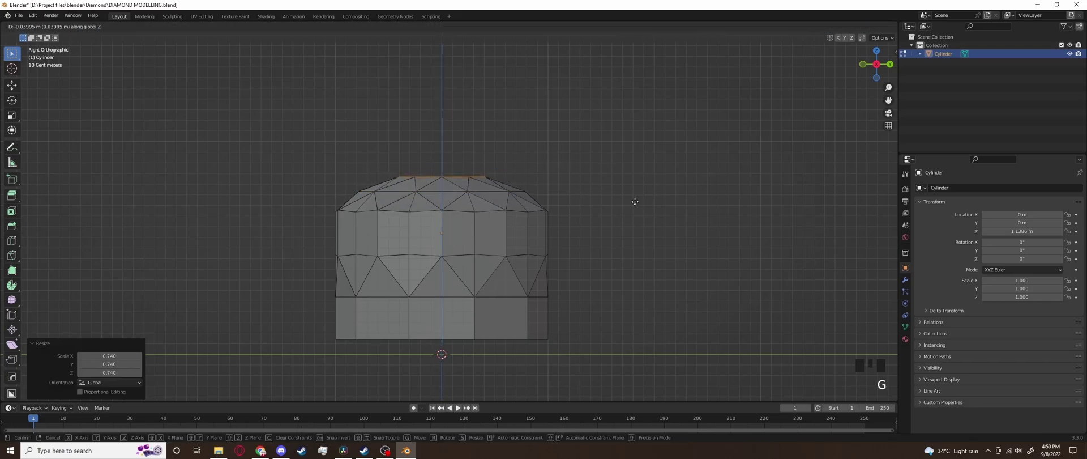
pyautogui.click(634, 207)
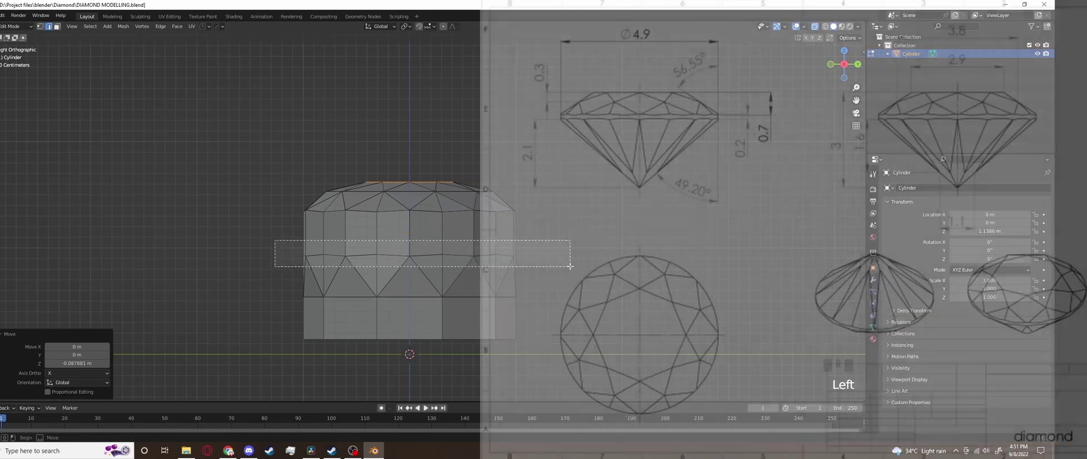
# Add a waist loop cut, narrow it, and shrink the bottom loop to a point.
pyautogui.hotkey('ctrl', 'r')
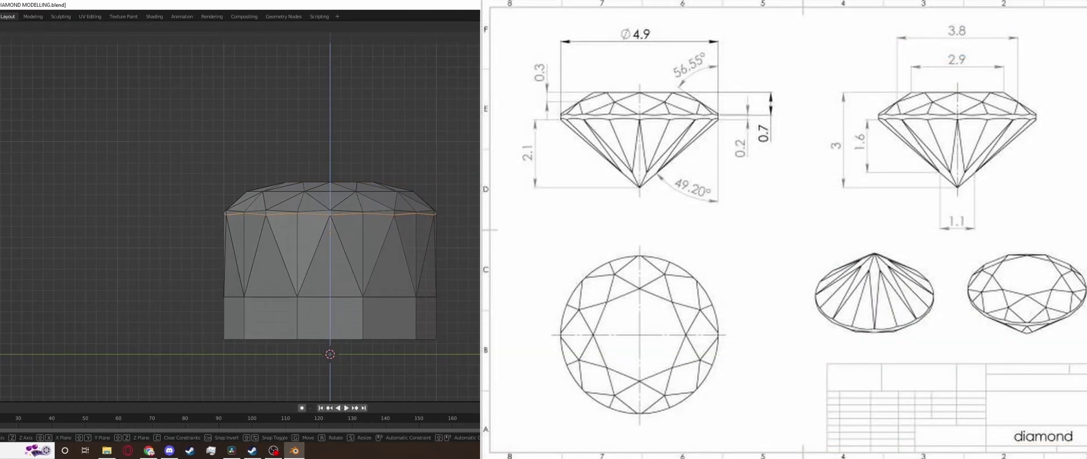
pyautogui.click(449, 251)
pyautogui.moveTo(170, 286); pyautogui.dragTo(480, 313)
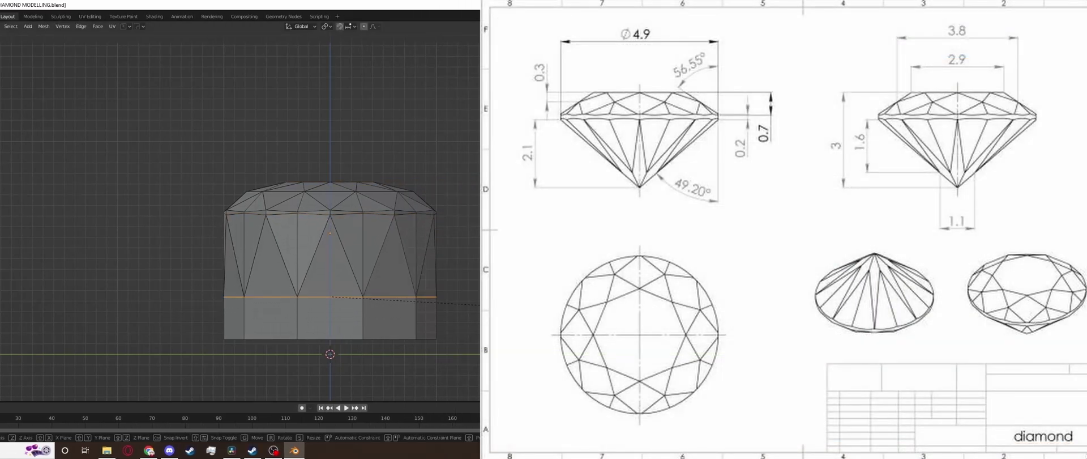
pyautogui.press('s')
pyautogui.click(363, 302)
pyautogui.moveTo(139, 318); pyautogui.dragTo(480, 351)
pyautogui.press('s')
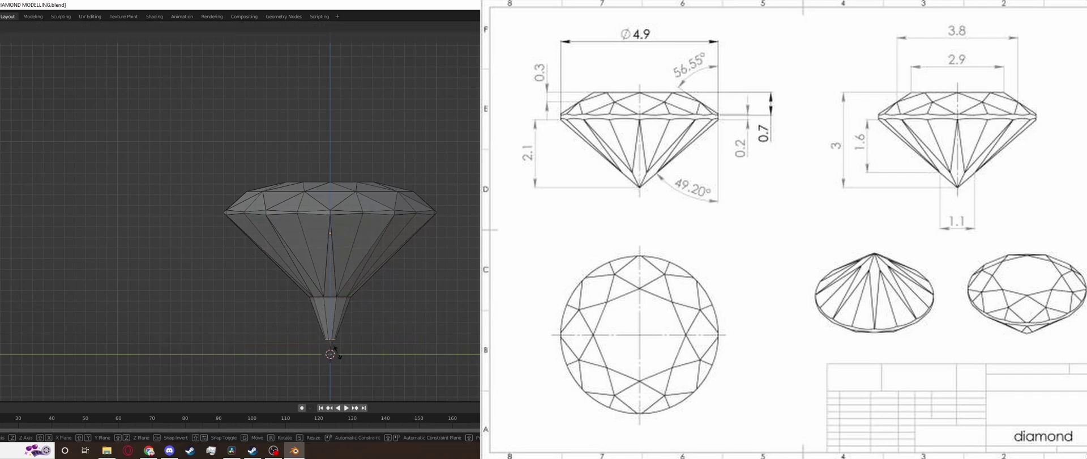
pyautogui.click(338, 353)
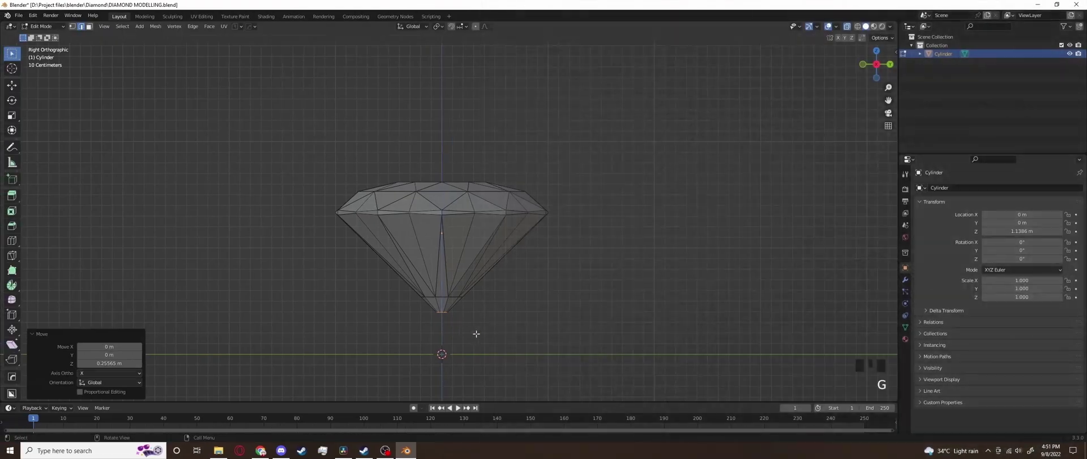
pyautogui.scroll(3, 475, 332)
pyautogui.keyDown('shift'); pyautogui.moveTo(476, 333); pyautogui.dragTo(509, 177, button='middle'); pyautogui.keyUp('shift')
pyautogui.scroll(4, 761, 267)
pyautogui.press('s')
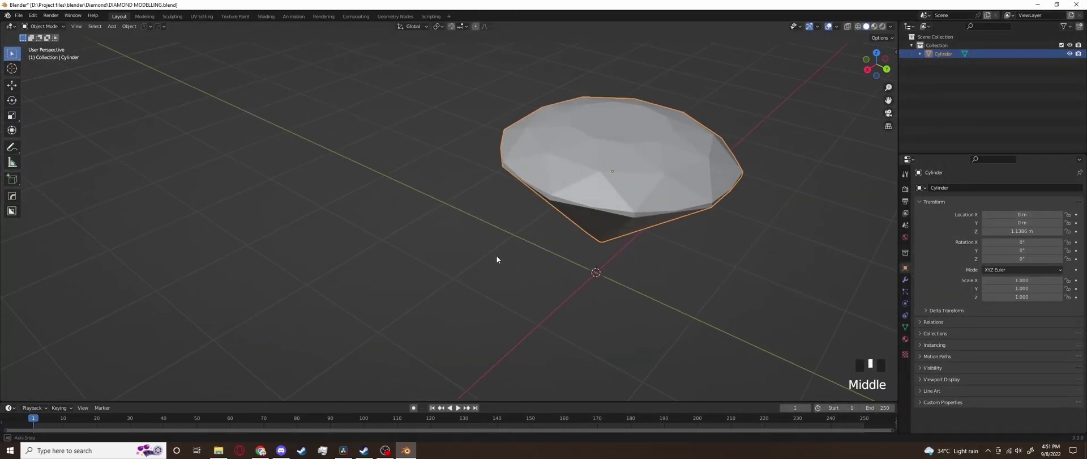
pyautogui.moveTo(496, 259); pyautogui.dragTo(497, 202, button='middle')
pyautogui.press('Tab')
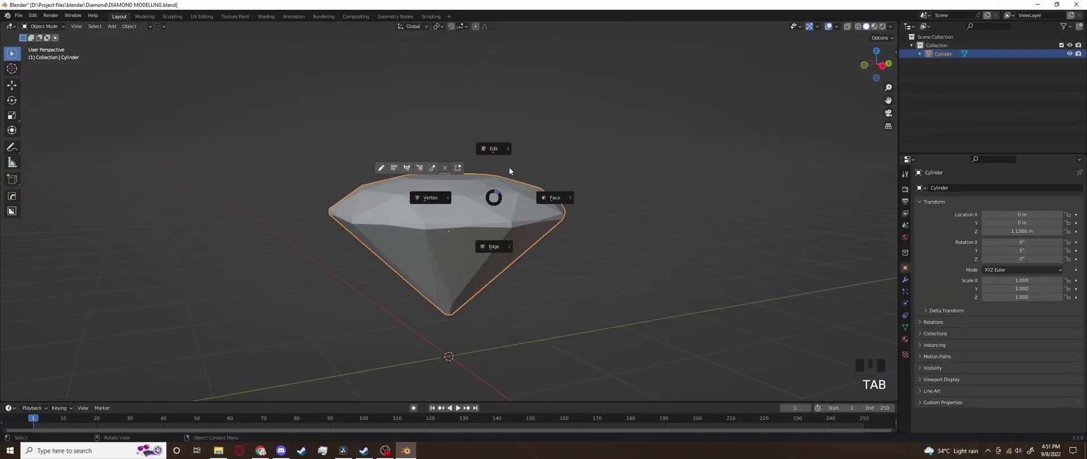
pyautogui.moveTo(496, 148); pyautogui.dragTo(435, 184, button='middle')
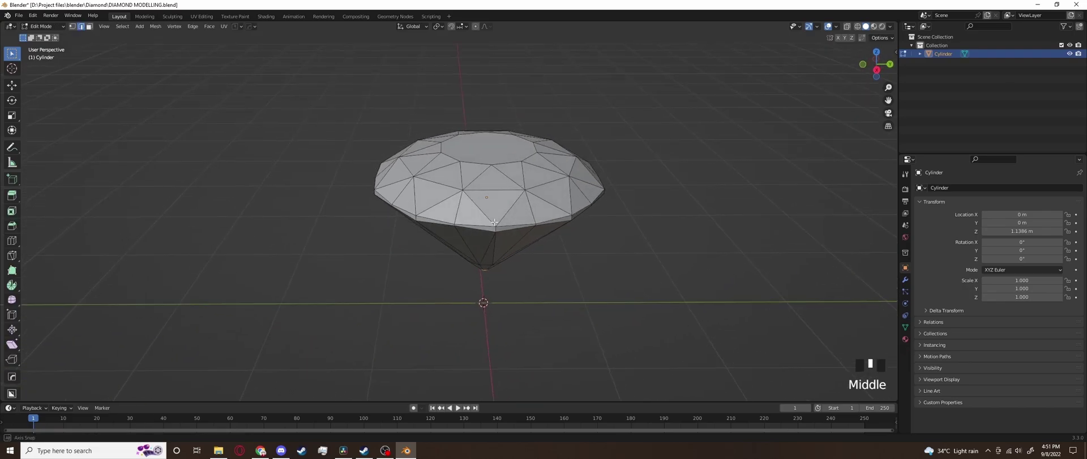
pyautogui.keyDown('alt'); pyautogui.click(434, 184); pyautogui.keyUp('alt')
pyautogui.keyDown('shift'); pyautogui.moveTo(615, 164); pyautogui.dragTo(586, 208, button='middle'); pyautogui.keyUp('shift')
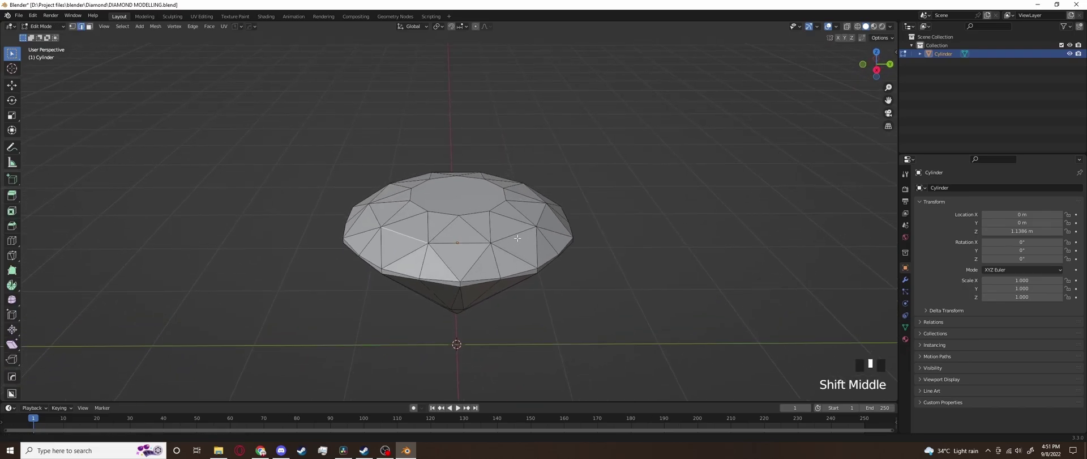
pyautogui.click(457, 195)
pyautogui.click(876, 69)
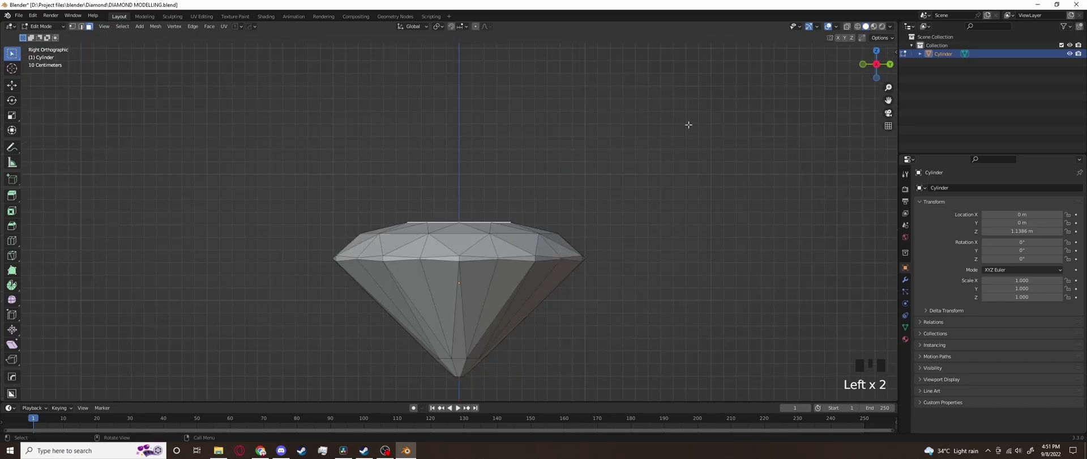
pyautogui.press('2')
pyautogui.hotkey('alt', 'z')
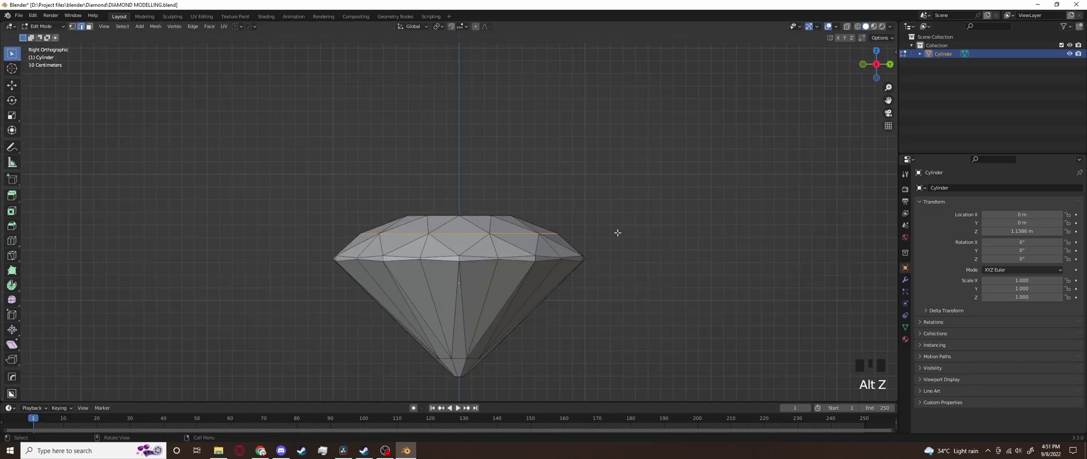
pyautogui.click(336, 231)
pyautogui.moveTo(336, 231); pyautogui.dragTo(602, 242)
pyautogui.moveTo(602, 242); pyautogui.dragTo(538, 302, button='middle')
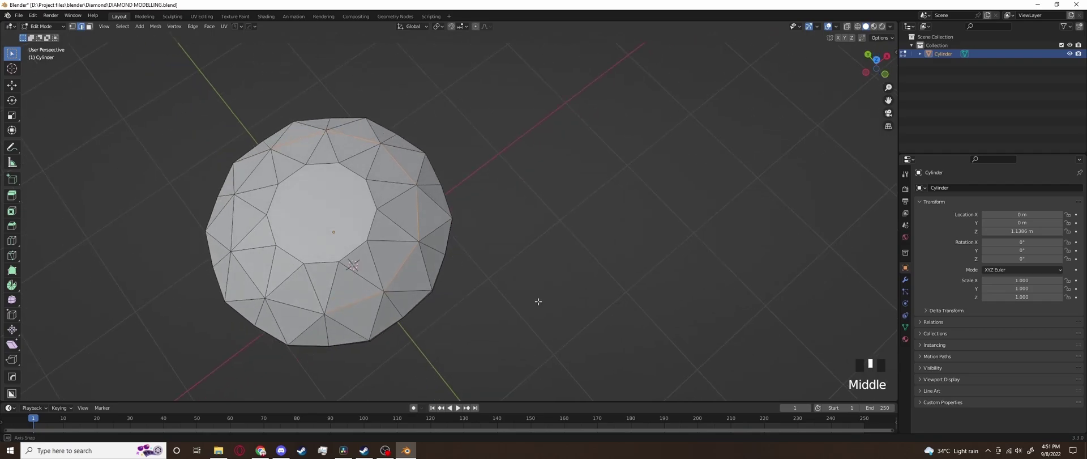
pyautogui.click(886, 56)
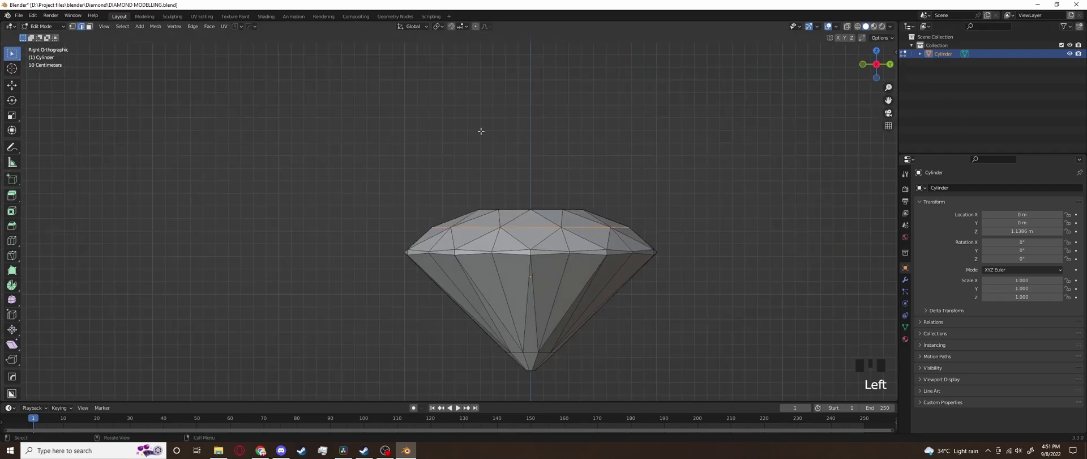
pyautogui.press('g')
pyautogui.click(504, 115)
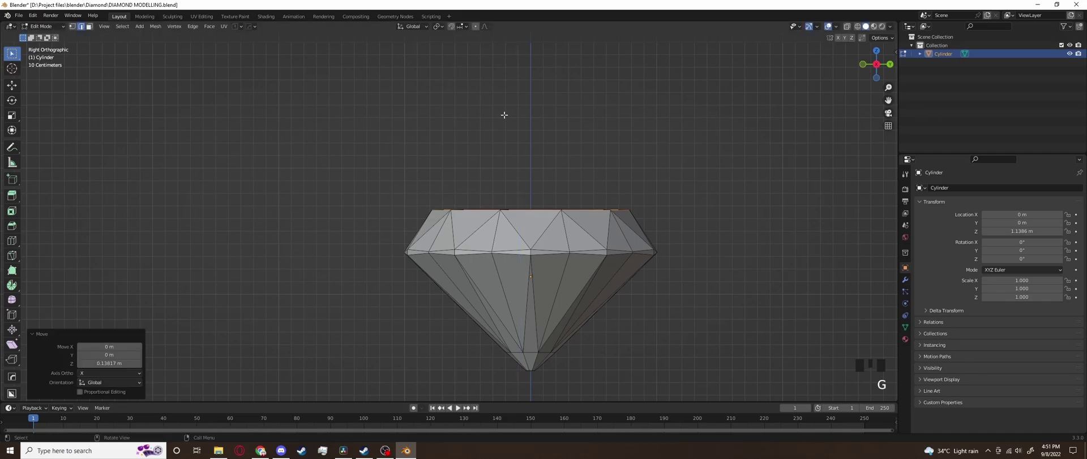
pyautogui.moveTo(504, 115); pyautogui.dragTo(635, 153, button='middle')
pyautogui.hotkey('ctrl', 'z')
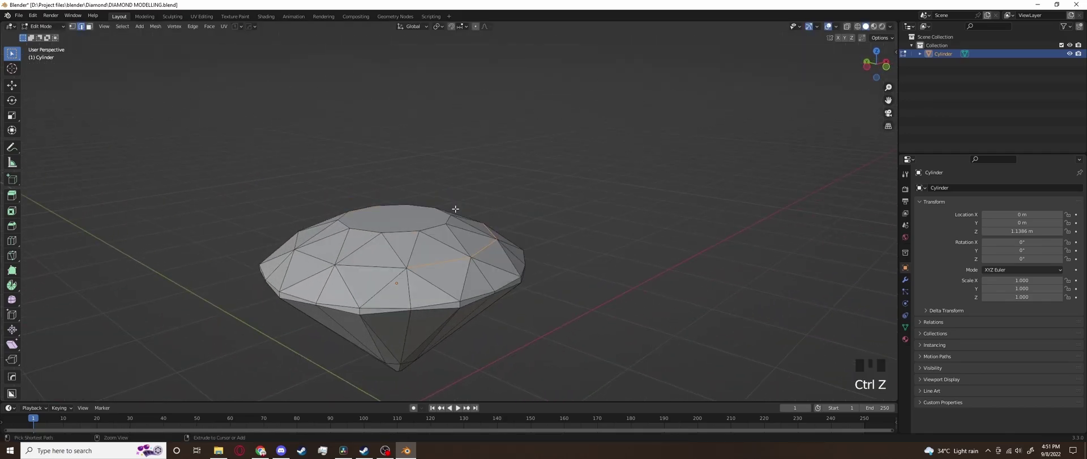
# Return to Object Mode and select the Glass BSDF node in the Shader Editor.
pyautogui.press('Tab')
pyautogui.moveTo(890, 62); pyautogui.dragTo(526, 213, button='middle')
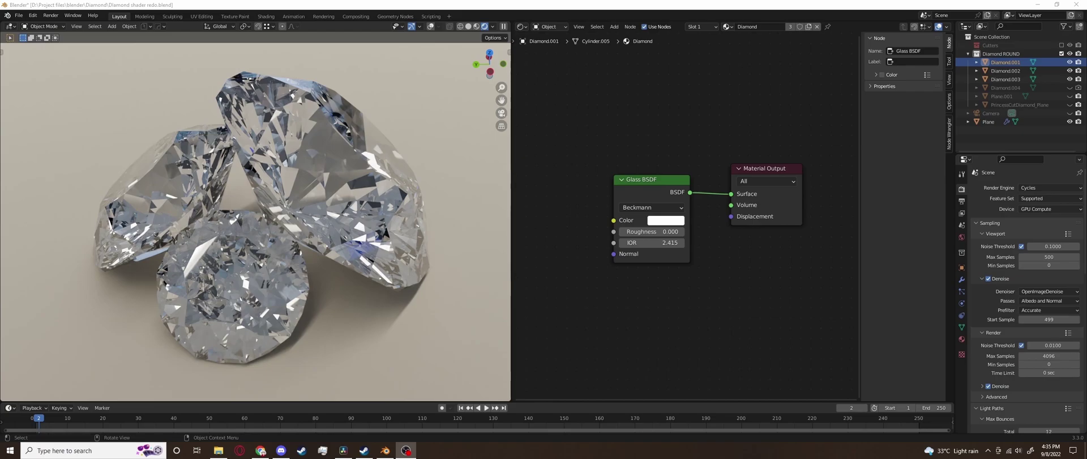
pyautogui.moveTo(577, 136); pyautogui.dragTo(587, 152, button='middle')
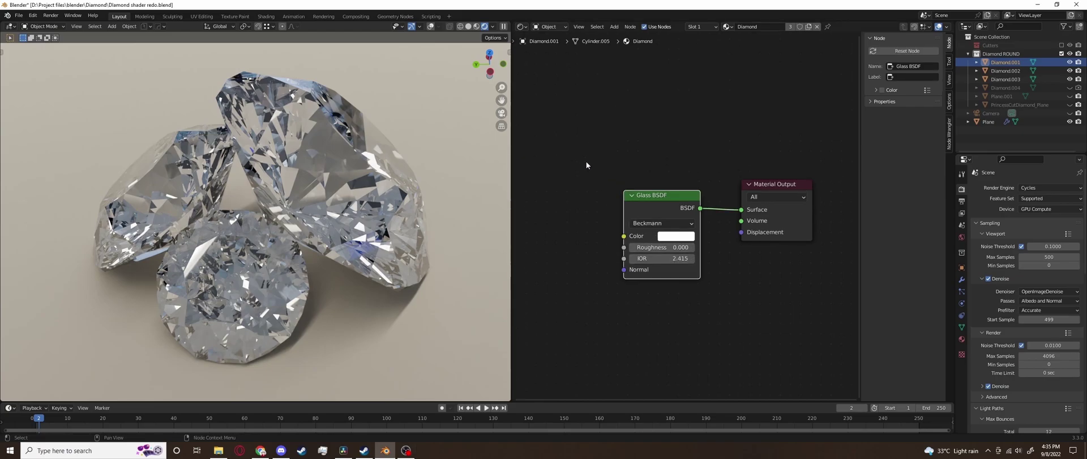
# Add a Principled BSDF node and link it to the Material Output's Surface.
pyautogui.hotkey('shift', 'a')
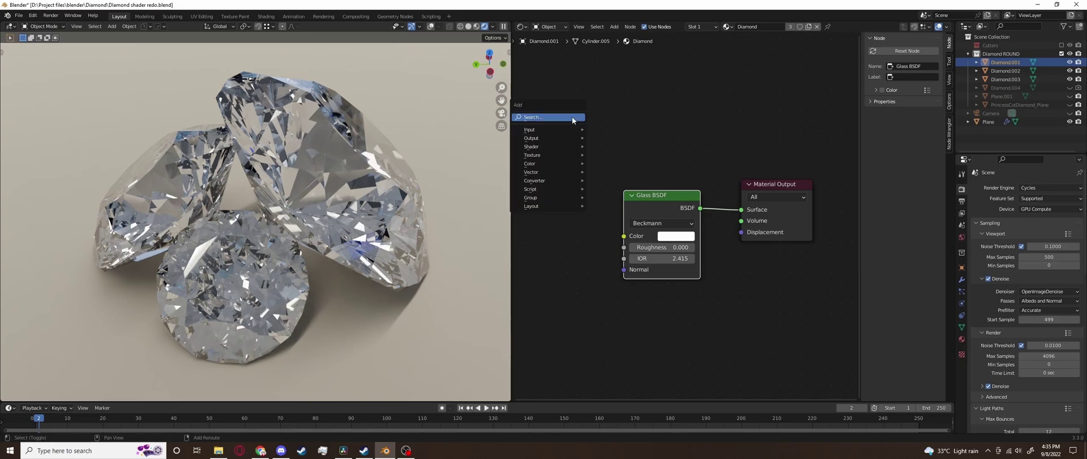
pyautogui.click(572, 117)
pyautogui.write('PRINC')
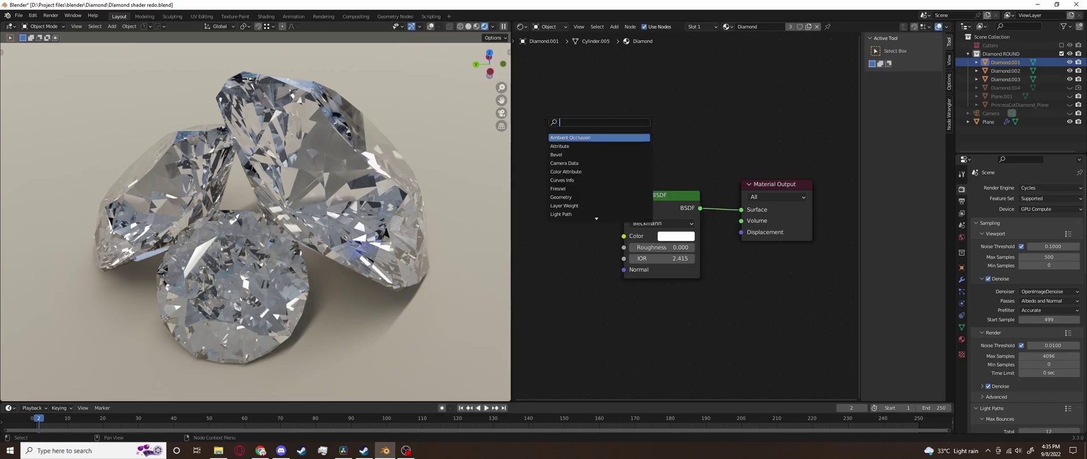
pyautogui.click(575, 138)
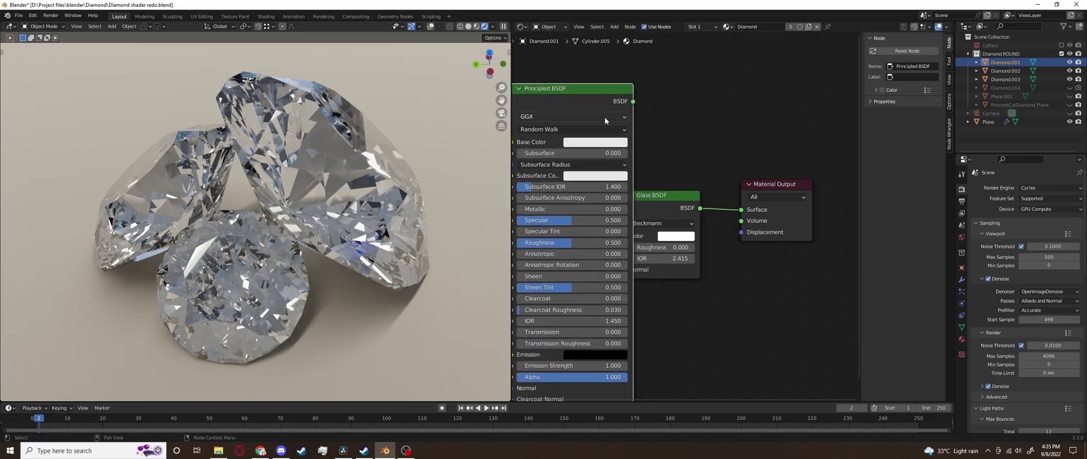
pyautogui.click(633, 101)
pyautogui.moveTo(702, 71); pyautogui.dragTo(811, 179)
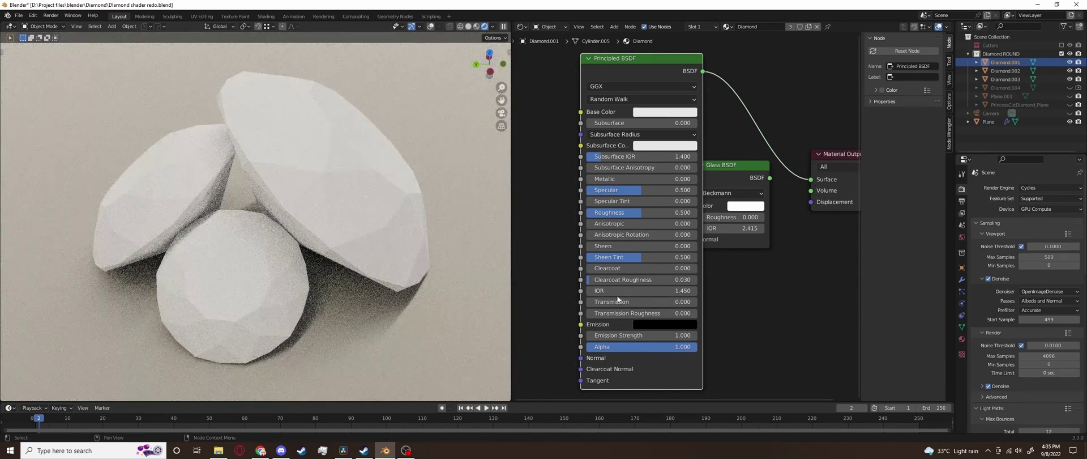
# Set the Principled BSDF to Transmission 1.000, Roughness 0.000 and IOR 2.415.
pyautogui.moveTo(611, 301); pyautogui.dragTo(697, 301)
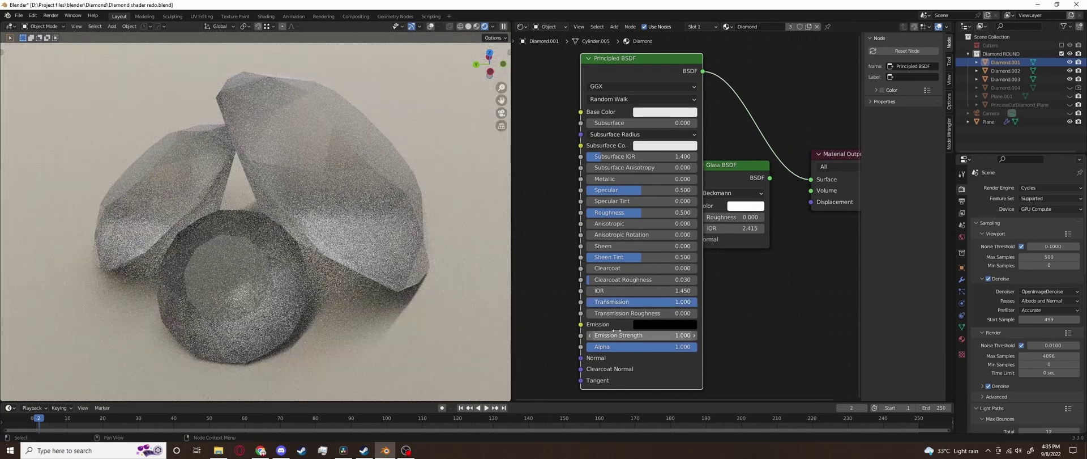
pyautogui.moveTo(608, 219); pyautogui.dragTo(586, 219)
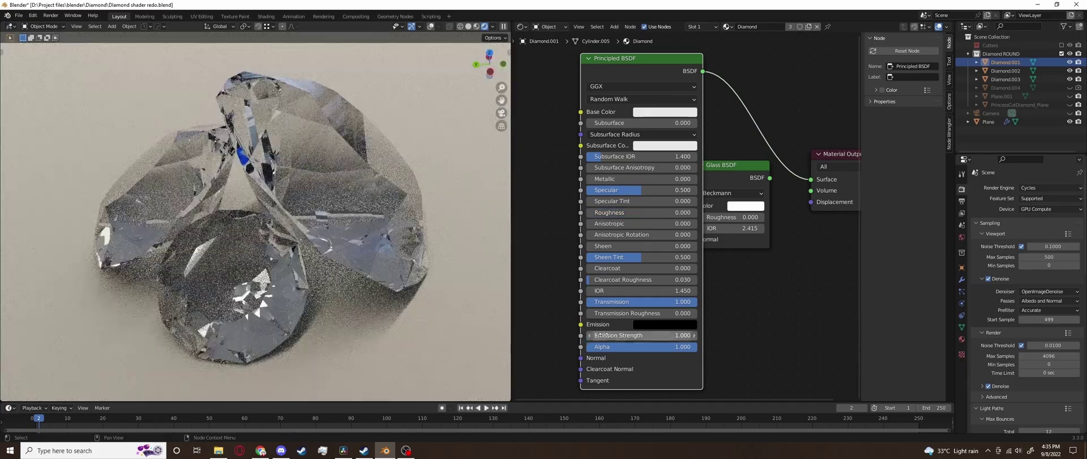
pyautogui.moveTo(616, 332); pyautogui.dragTo(629, 330, button='middle')
pyautogui.click(636, 289)
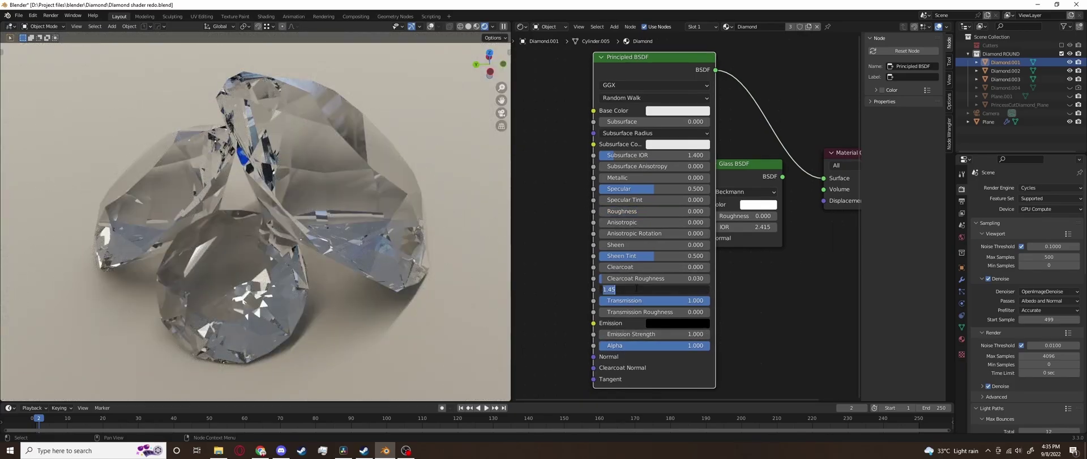
pyautogui.write('2.415')
pyautogui.press('Return')
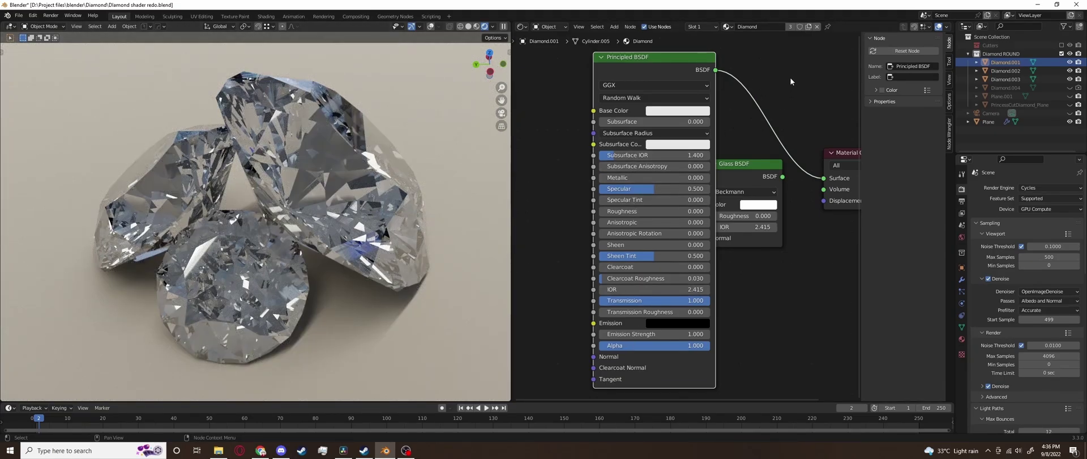
# Undo back to the Glass BSDF link, move that node down, and duplicate it.
pyautogui.hotkey('ctrl', 'z')
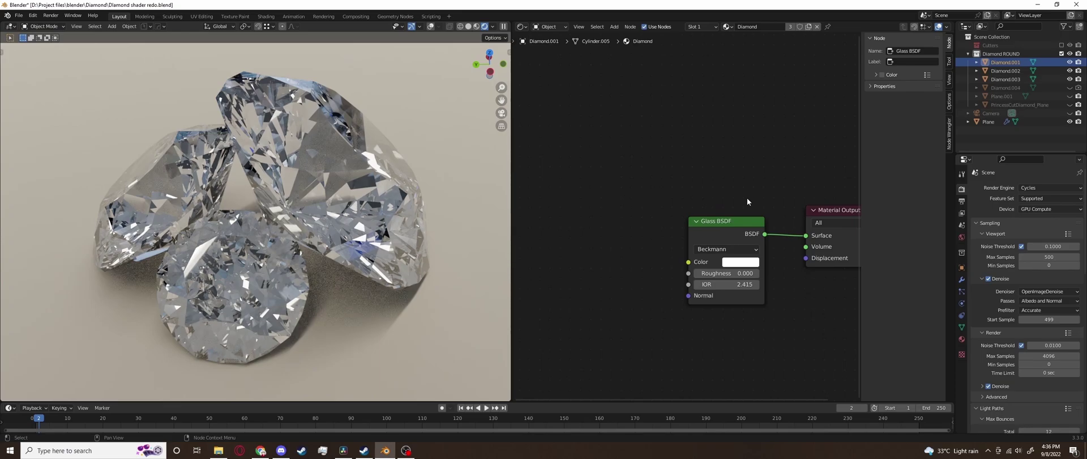
pyautogui.scroll(-2, 736, 209)
pyautogui.moveTo(711, 229); pyautogui.dragTo(593, 331)
pyautogui.hotkey('shift', 'd')
# Stack three Glass BSDF copies in a column above the white glass node.
pyautogui.click(594, 78)
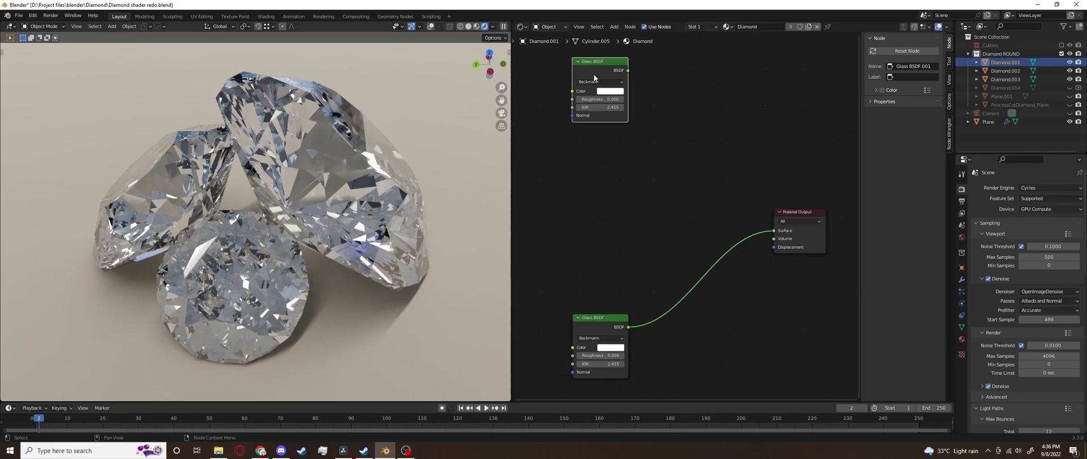
pyautogui.hotkey('shift', 'd')
pyautogui.click(594, 145)
pyautogui.hotkey('shift', 'd')
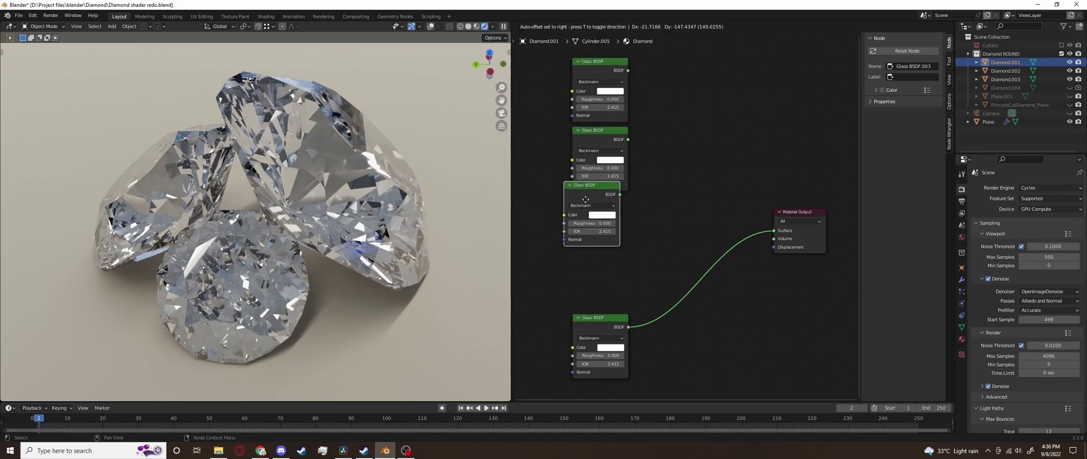
pyautogui.click(594, 212)
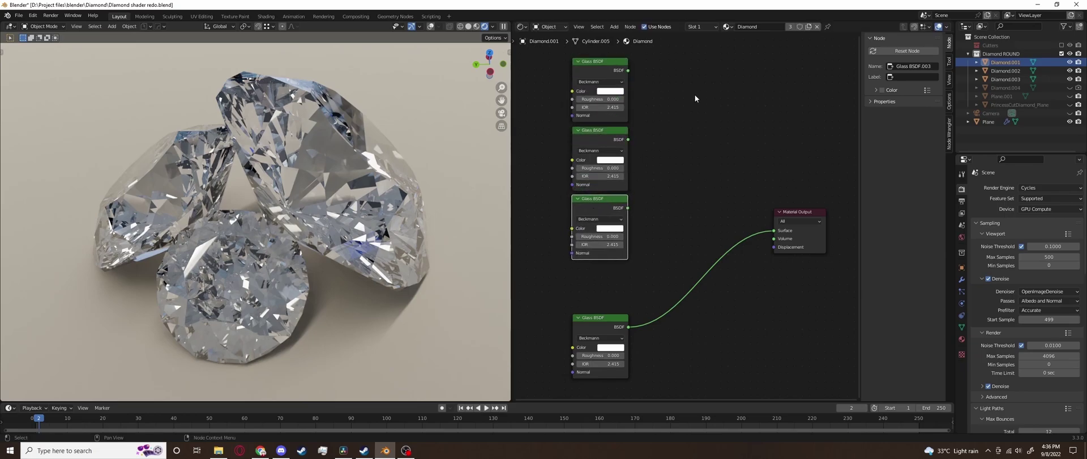
pyautogui.click(695, 99)
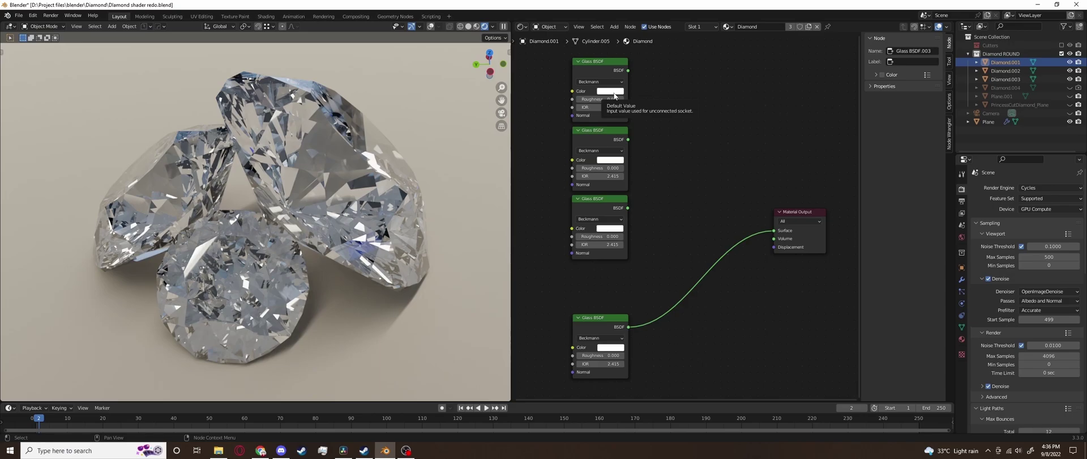
# Tint the top copy red, the second bright green and the third blue.
pyautogui.click(615, 94)
pyautogui.click(633, 150)
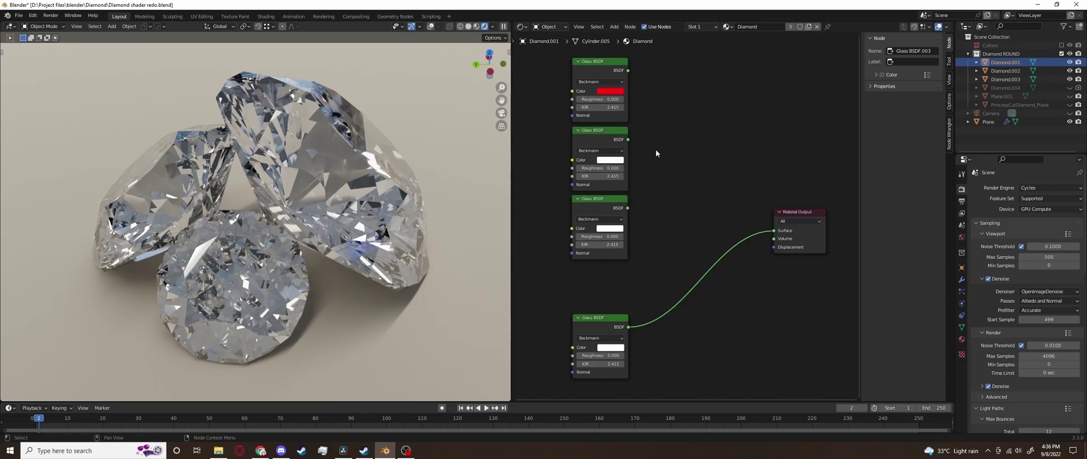
pyautogui.click(610, 159)
pyautogui.moveTo(634, 95); pyautogui.dragTo(604, 67)
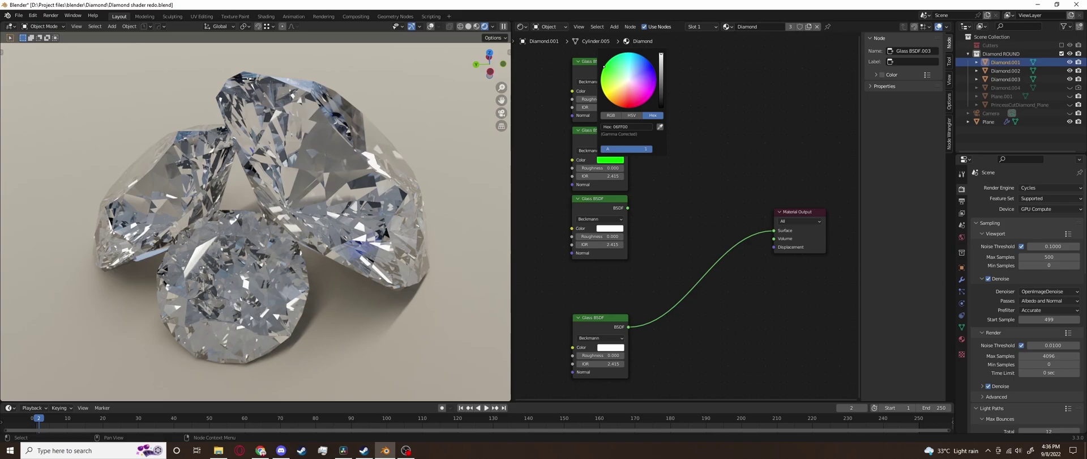
pyautogui.click(614, 229)
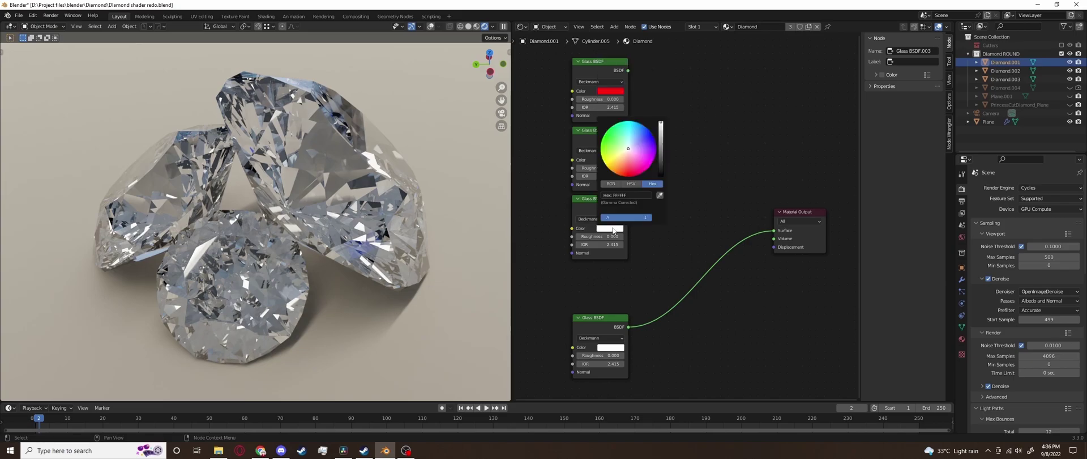
pyautogui.moveTo(642, 137); pyautogui.dragTo(651, 133)
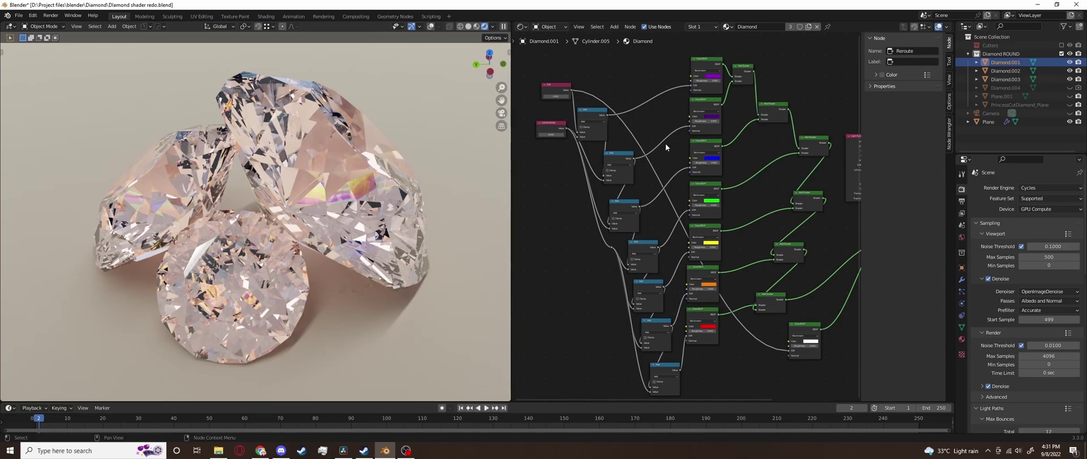
# Pan and zoom out over the finished tree of coloured Glass BSDFs and shader mixes.
pyautogui.moveTo(780, 162); pyautogui.dragTo(702, 218, button='middle')
pyautogui.scroll(-3, 706, 213)
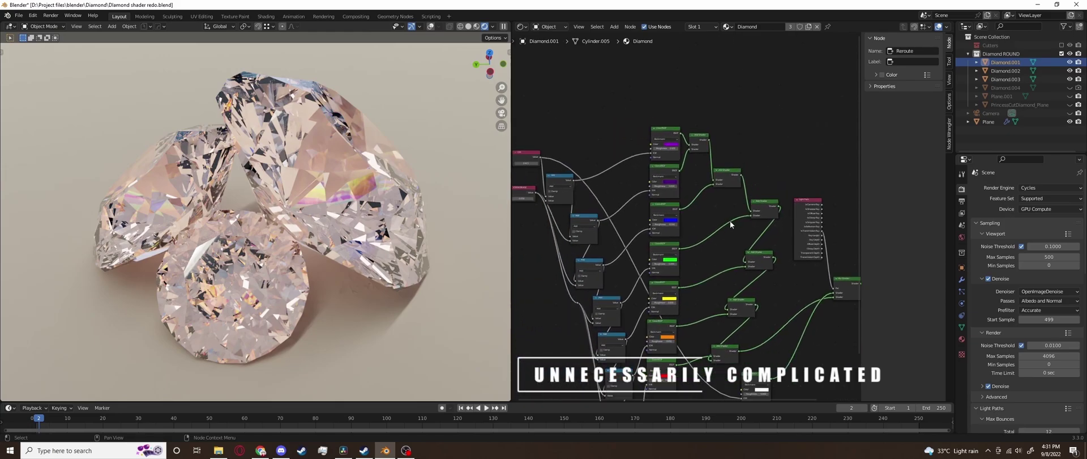
# Duplicate the blue, green and red Glass BSDF nodes into a new column.
pyautogui.click(674, 211)
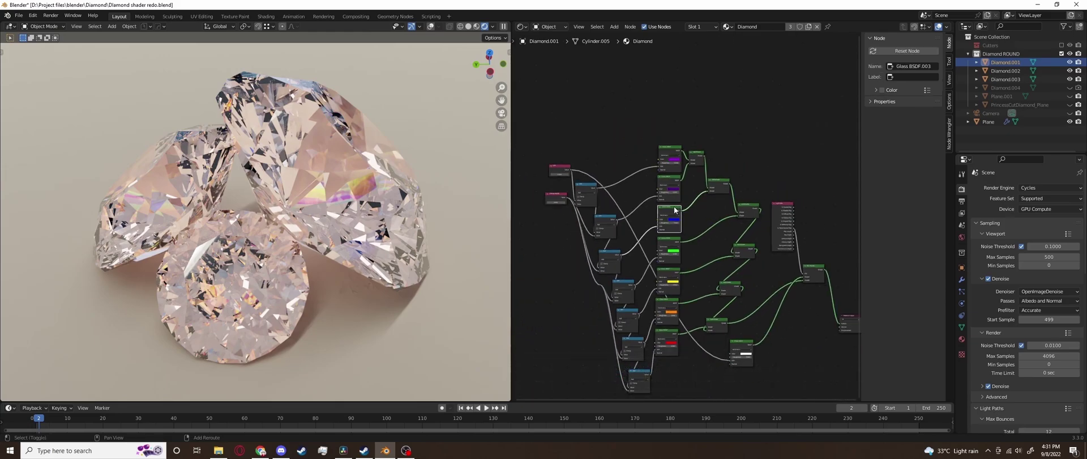
pyautogui.hotkey('shift', 'd')
pyautogui.click(785, 73)
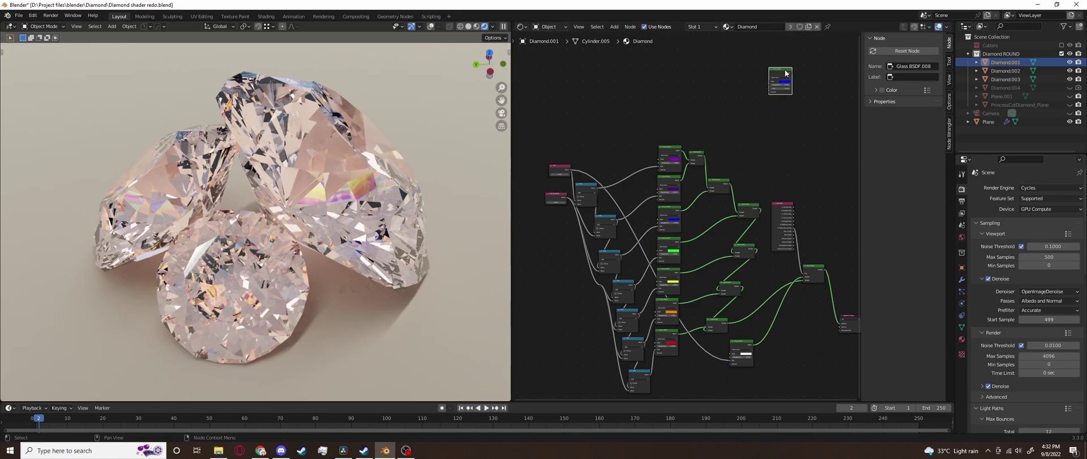
pyautogui.click(668, 248)
pyautogui.hotkey('shift', 'd')
pyautogui.click(780, 113)
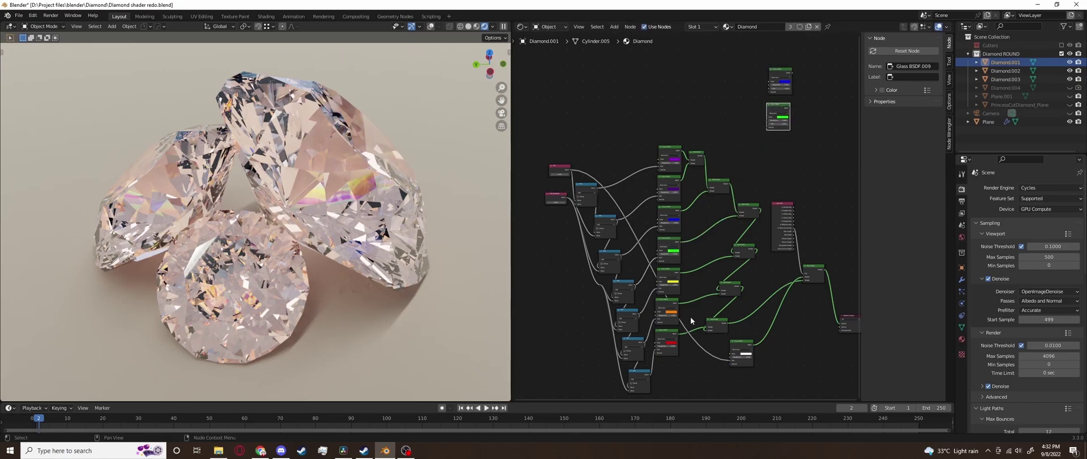
pyautogui.click(664, 338)
pyautogui.hotkey('shift', 'd')
pyautogui.click(782, 151)
# Copy two Add Shader nodes beside the new glass copies.
pyautogui.moveTo(698, 162); pyautogui.dragTo(683, 210, button='middle')
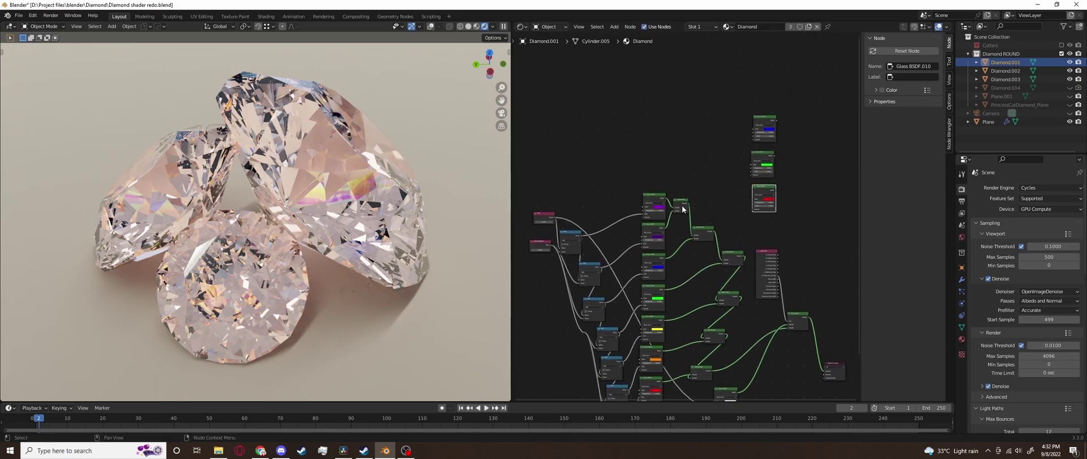
pyautogui.click(682, 209)
pyautogui.hotkey('shift', 'd')
pyautogui.click(807, 123)
pyautogui.click(702, 231)
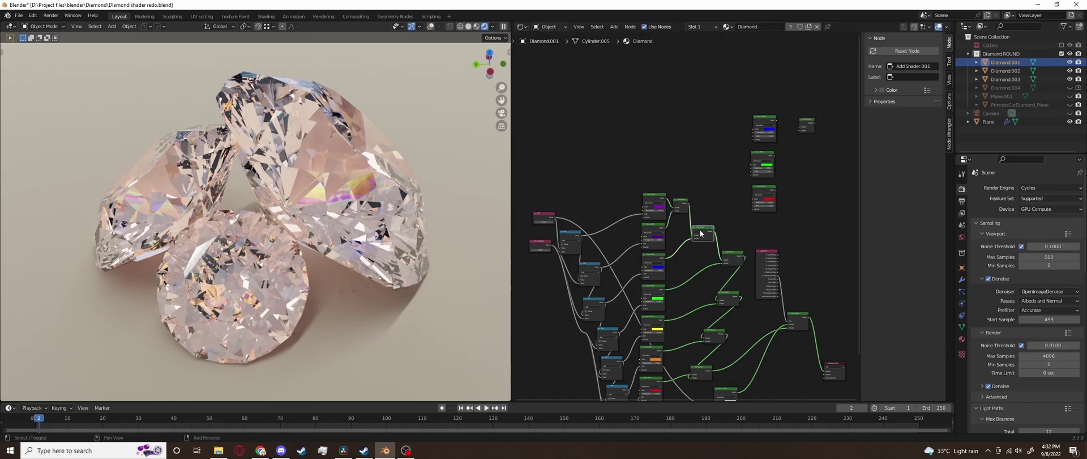
pyautogui.hotkey('shift', 'd')
pyautogui.click(809, 169)
pyautogui.scroll(3, 802, 109)
pyautogui.moveTo(802, 109); pyautogui.dragTo(687, 112, button='middle')
pyautogui.scroll(1, 687, 113)
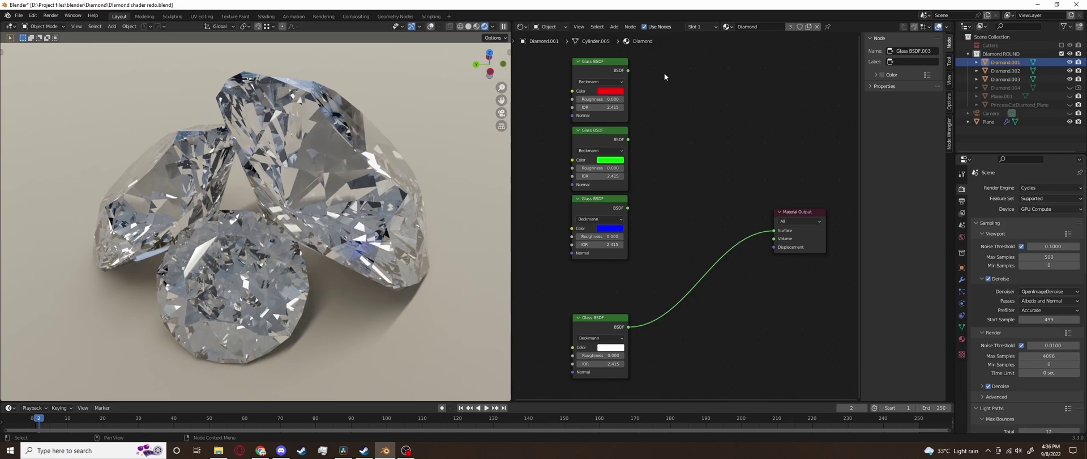
# Add an Add Shader node summing the red and green glass outputs.
pyautogui.hotkey('shift', 'a')
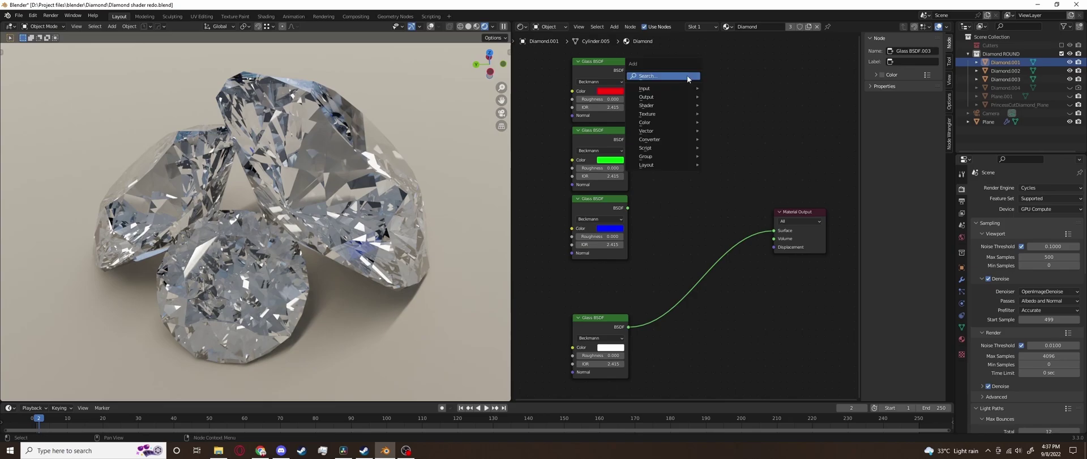
pyautogui.write('ADD')
pyautogui.click(693, 91)
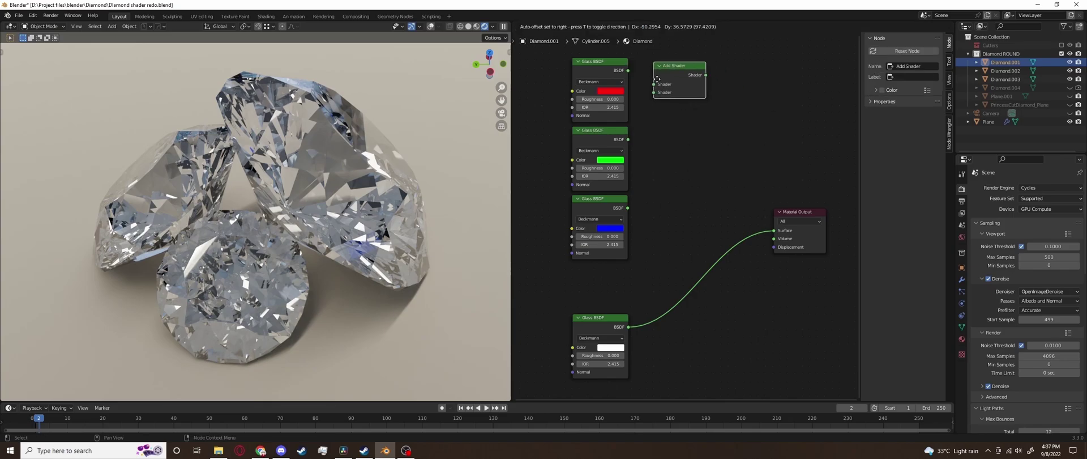
pyautogui.click(674, 77)
pyautogui.click(628, 76)
pyautogui.moveTo(628, 70); pyautogui.dragTo(648, 83)
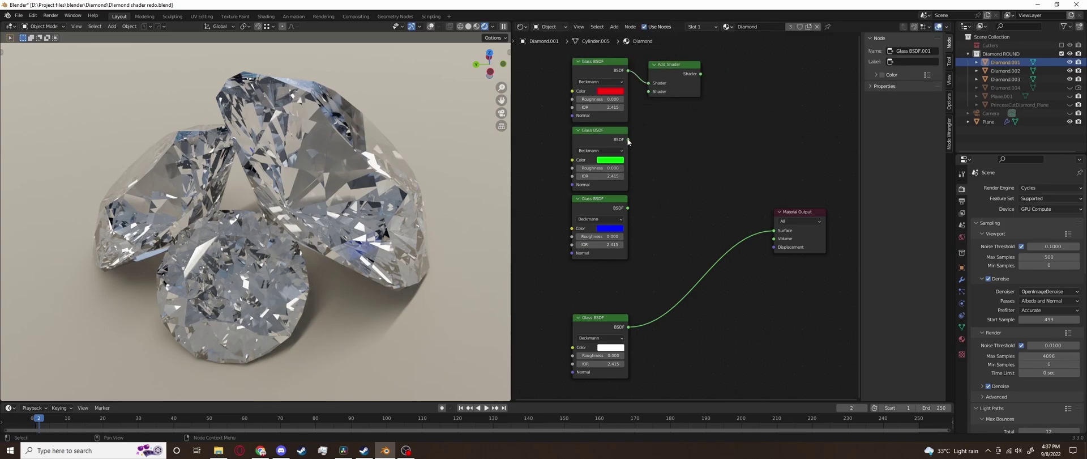
pyautogui.moveTo(627, 139); pyautogui.dragTo(648, 91)
# Add a second Add Shader combining the blue glass with the first sum.
pyautogui.click(687, 78)
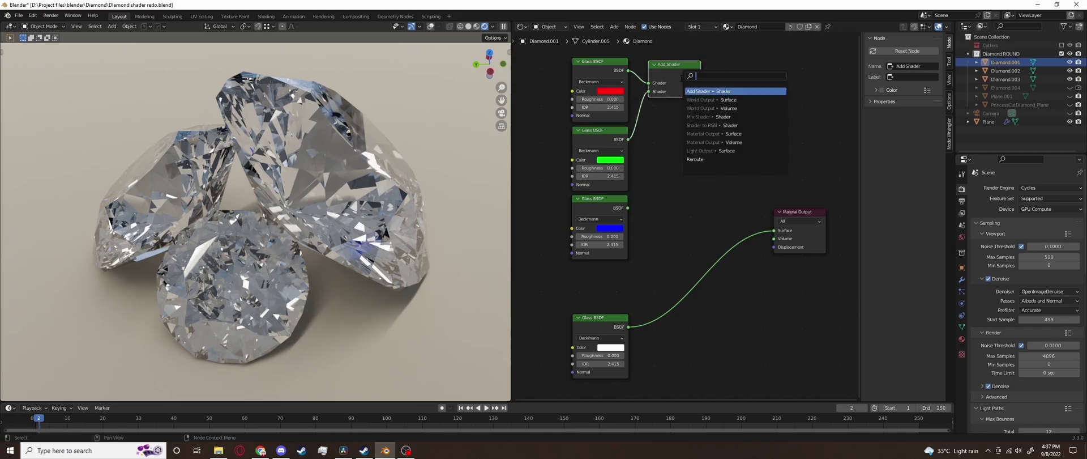
pyautogui.hotkey('shift', 'd')
pyautogui.click(686, 157)
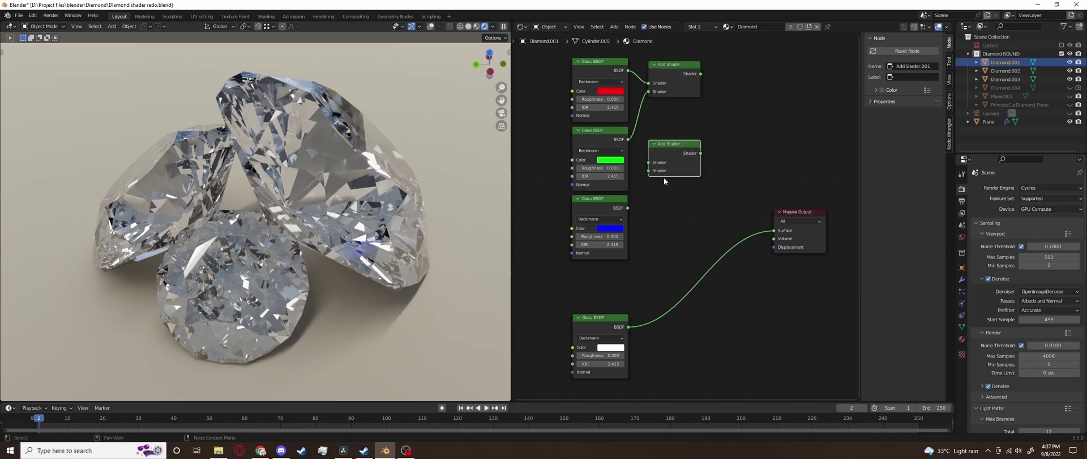
pyautogui.moveTo(628, 208); pyautogui.dragTo(647, 176)
pyautogui.moveTo(700, 73); pyautogui.dragTo(648, 162)
pyautogui.moveTo(663, 155); pyautogui.dragTo(683, 168)
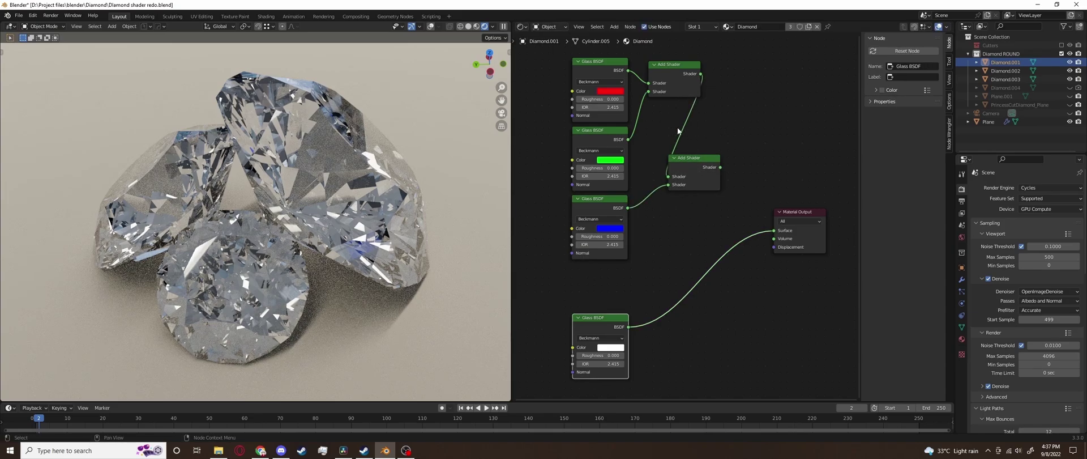
pyautogui.scroll(-1, 678, 131)
# Insert a Mix Shader node just before the Material Output.
pyautogui.click(792, 243)
pyautogui.hotkey('shift', 'a')
pyautogui.click(723, 232)
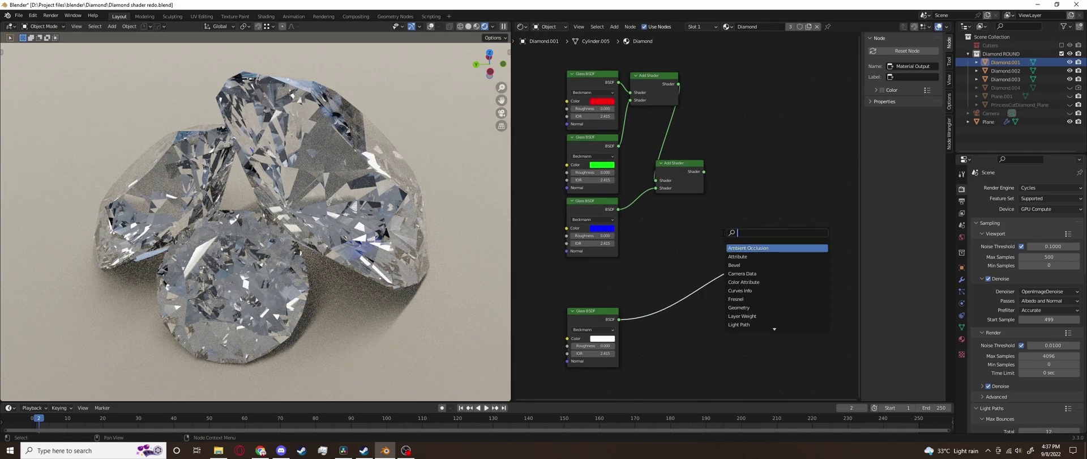
pyautogui.write('MNIX')
pyautogui.press('BackSpace')
pyautogui.press('BackSpace')
pyautogui.press('BackSpace')
pyautogui.write('IX')
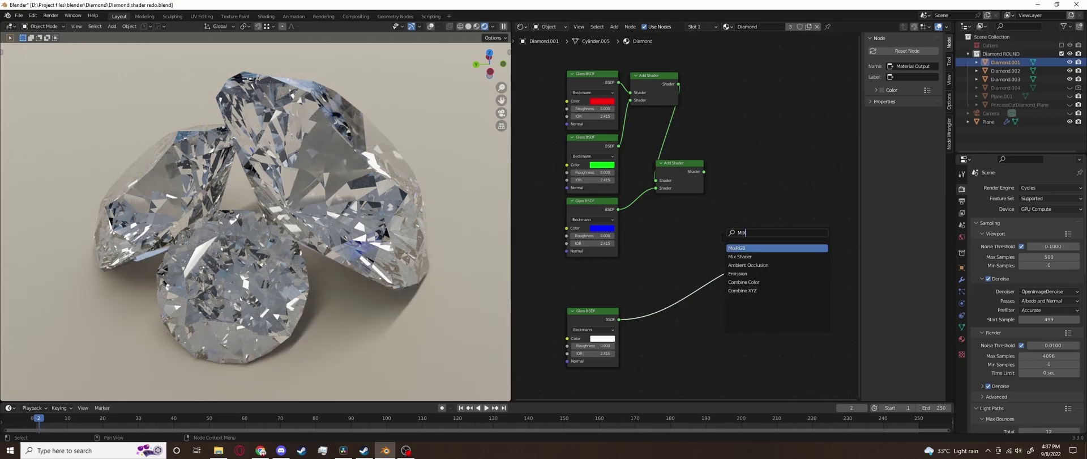
pyautogui.press('Down')
pyautogui.press('Return')
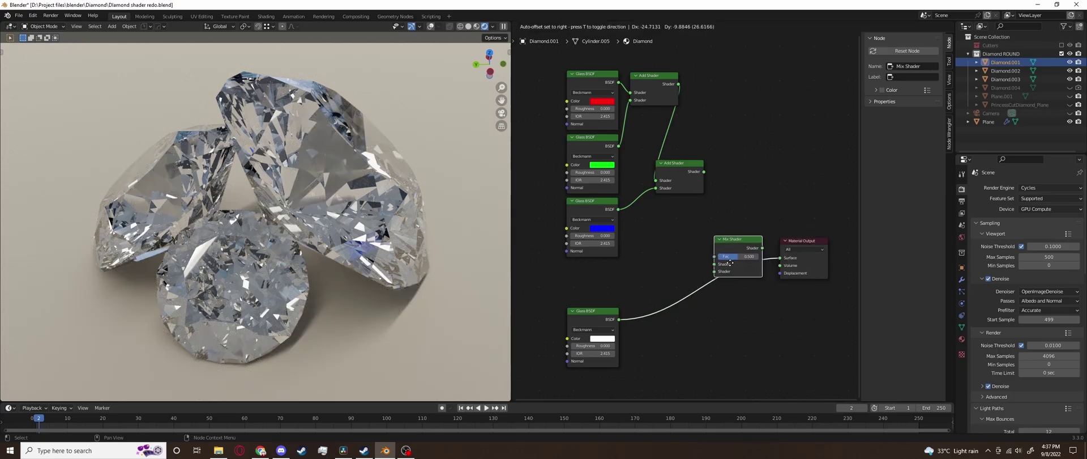
pyautogui.click(733, 281)
pyautogui.moveTo(727, 263); pyautogui.dragTo(732, 226)
# Plug the summed red, green and blue shaders into the Mix Shader.
pyautogui.click(704, 176)
pyautogui.moveTo(704, 172); pyautogui.dragTo(711, 255)
pyautogui.moveTo(691, 301); pyautogui.dragTo(746, 316, button='middle')
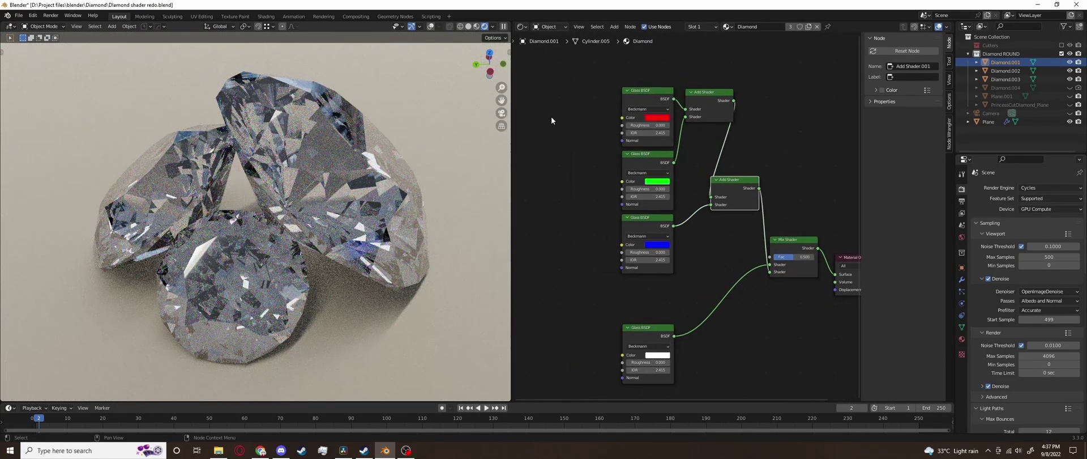
pyautogui.moveTo(580, 120); pyautogui.dragTo(653, 126, button='middle')
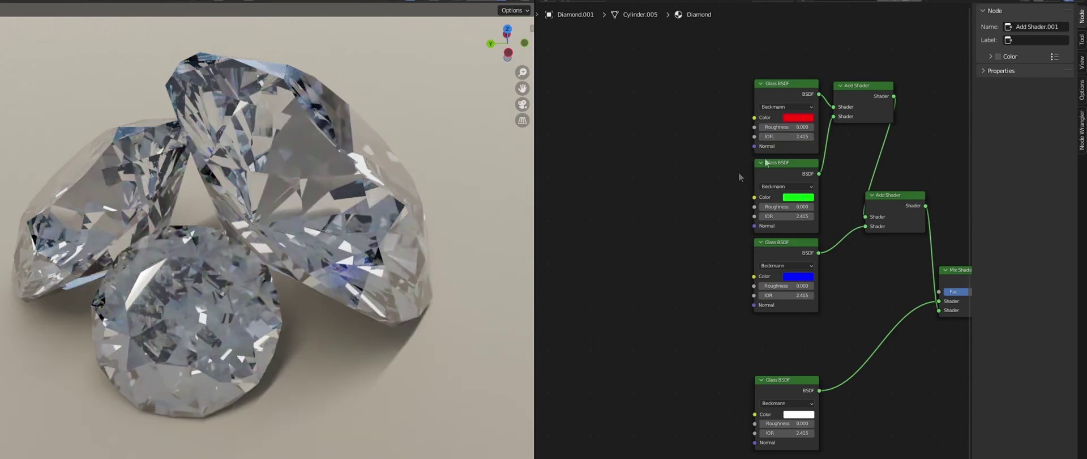
# Add a Value node labelled IOR.
pyautogui.moveTo(647, 185); pyautogui.dragTo(691, 174, button='middle')
pyautogui.hotkey('shift', 'a')
pyautogui.write('VALUE')
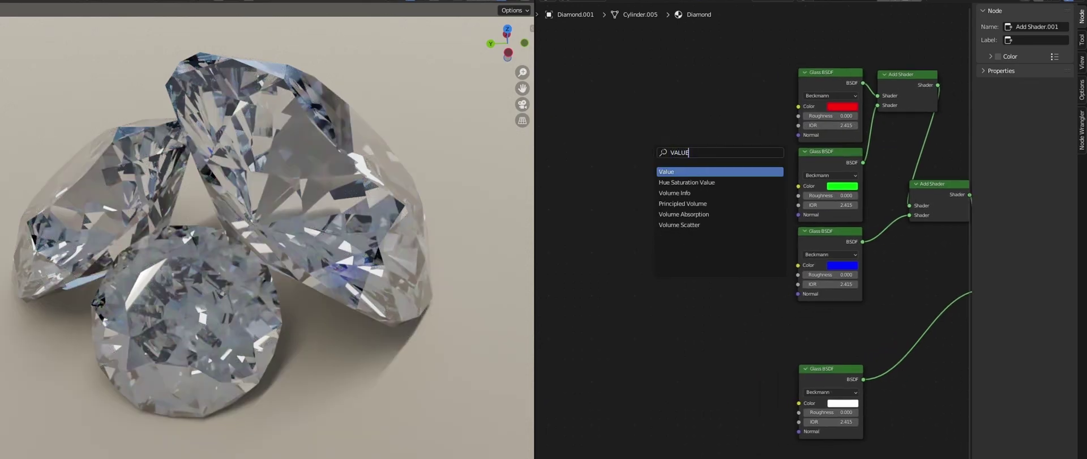
pyautogui.press('Return')
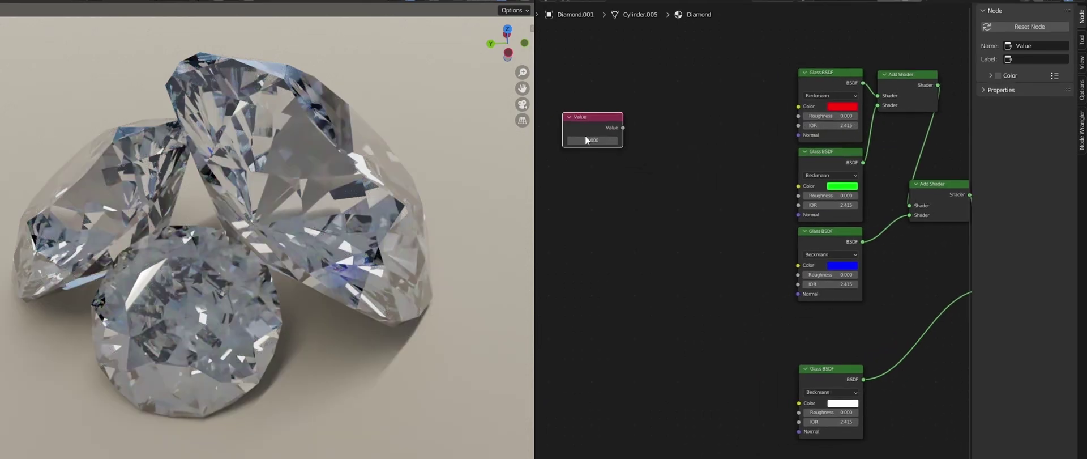
pyautogui.click(1029, 59)
pyautogui.write('IOR')
pyautogui.press('Return')
# Duplicate it below as a Value node labelled IOR ADDITION.
pyautogui.hotkey('shift', 'd')
pyautogui.click(591, 180)
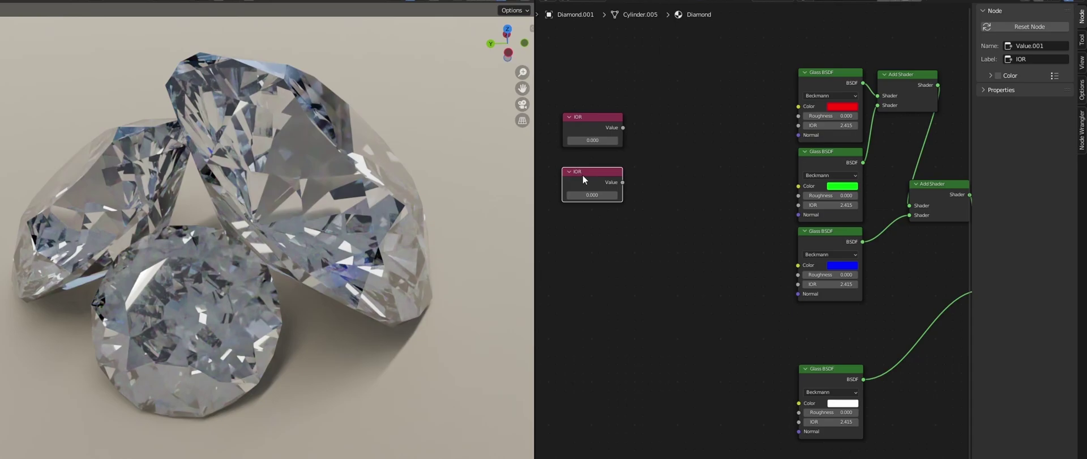
pyautogui.click(1040, 58)
pyautogui.press('End')
pyautogui.write('ADDITION')
pyautogui.press('Return')
# Add a Math Add node fed by the IOR and IOR ADDITION values.
pyautogui.press('n')
pyautogui.moveTo(961, 242); pyautogui.dragTo(920, 219, button='middle')
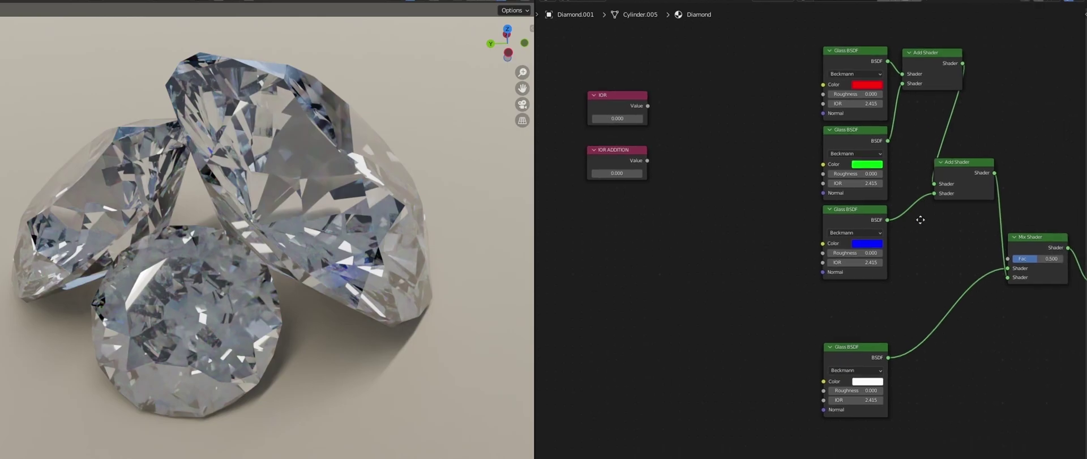
pyautogui.moveTo(617, 95); pyautogui.dragTo(605, 94)
pyautogui.moveTo(617, 150); pyautogui.dragTo(605, 148)
pyautogui.hotkey('shift', 'a')
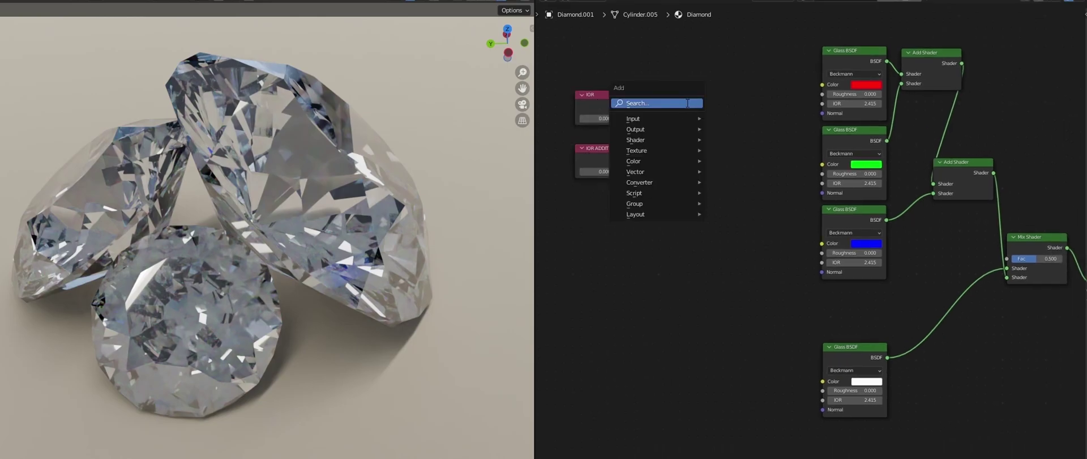
pyautogui.click(688, 102)
pyautogui.write('MATH')
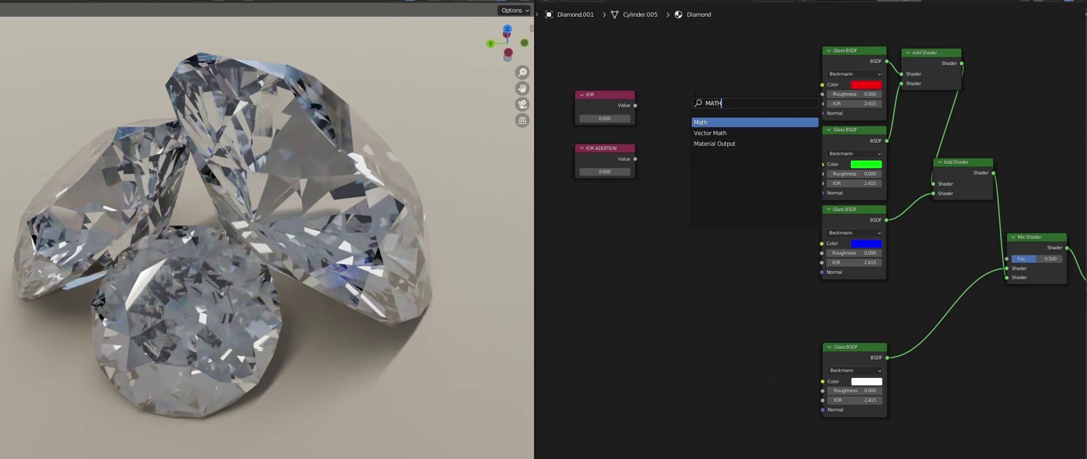
pyautogui.click(702, 122)
pyautogui.click(702, 121)
pyautogui.moveTo(635, 106); pyautogui.dragTo(672, 130)
pyautogui.moveTo(635, 159); pyautogui.dragTo(673, 141)
# Set IOR to 2.415 driving the white glass IOR, and IOR ADDITION to 0.100.
pyautogui.click(607, 116)
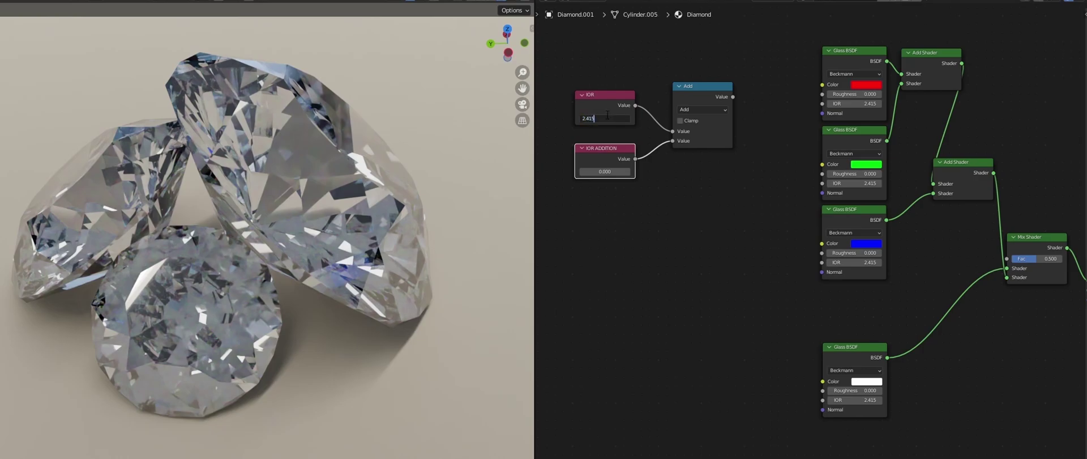
pyautogui.press('Return')
pyautogui.moveTo(635, 105); pyautogui.dragTo(823, 400)
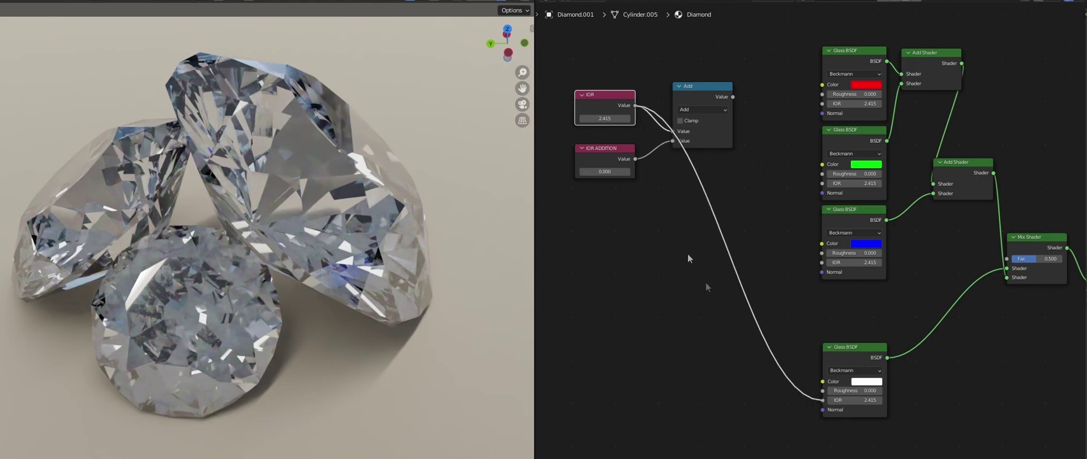
pyautogui.click(605, 172)
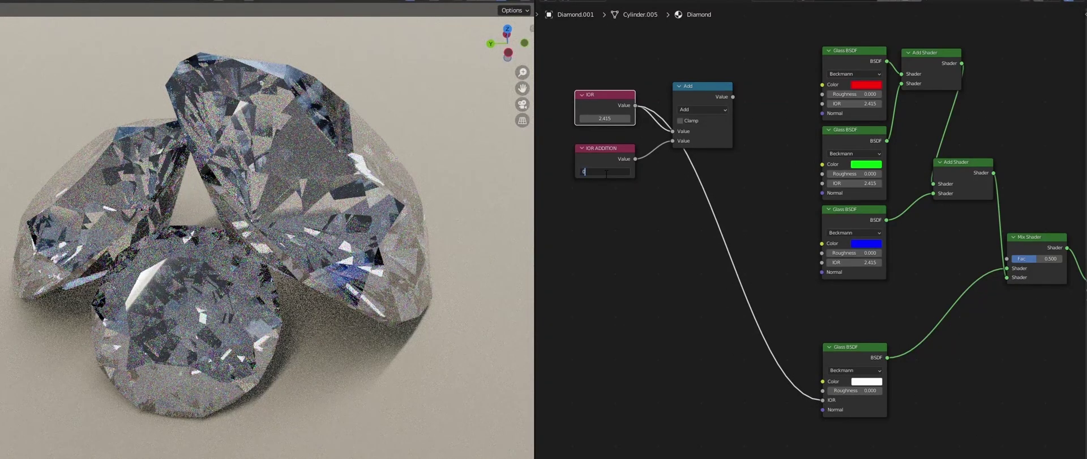
pyautogui.write('0')
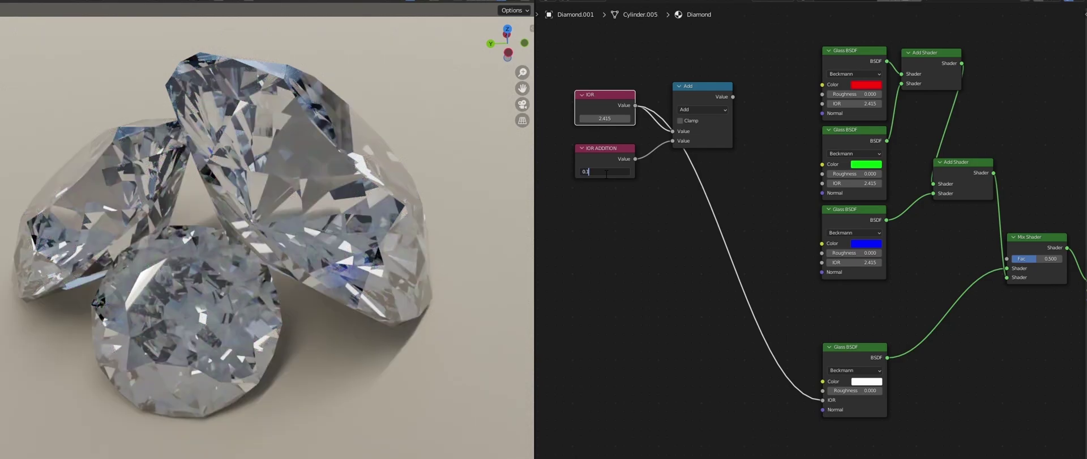
pyautogui.press('Return')
pyautogui.click(606, 201)
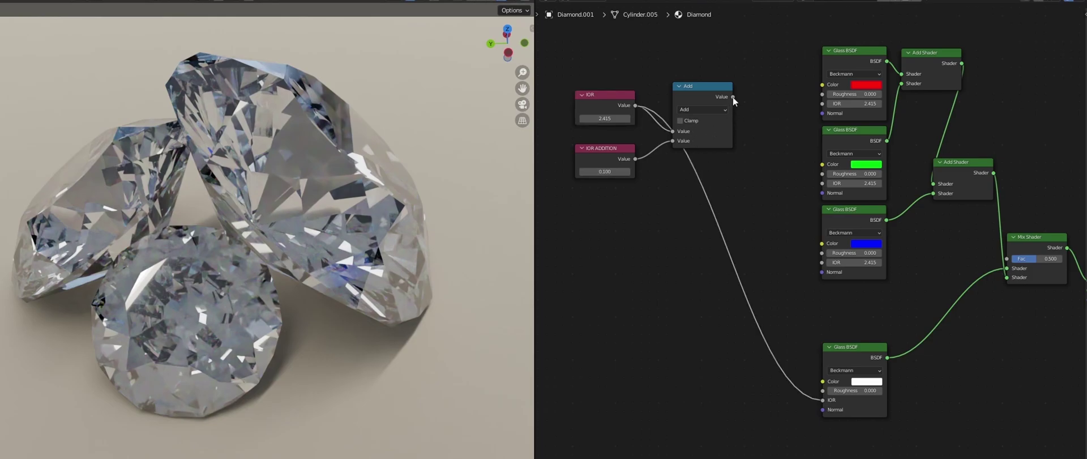
# Drive the red glass IOR with the sum, and green with a second chained Add.
pyautogui.click(701, 96)
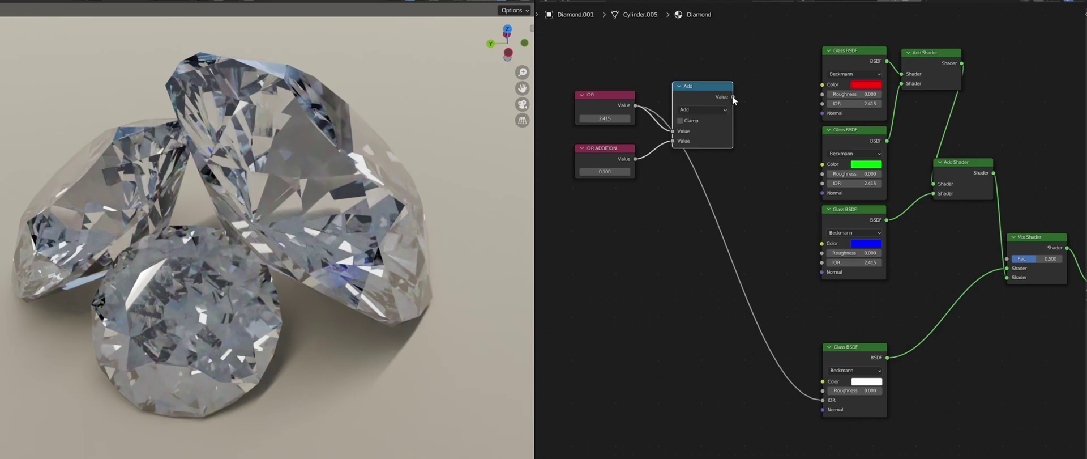
pyautogui.moveTo(732, 96); pyautogui.dragTo(830, 103)
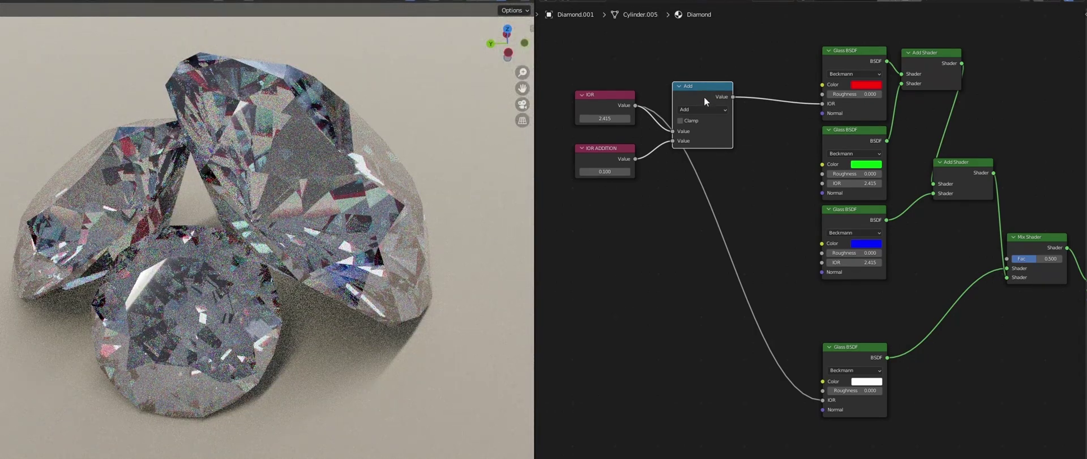
pyautogui.hotkey('shift', 'd')
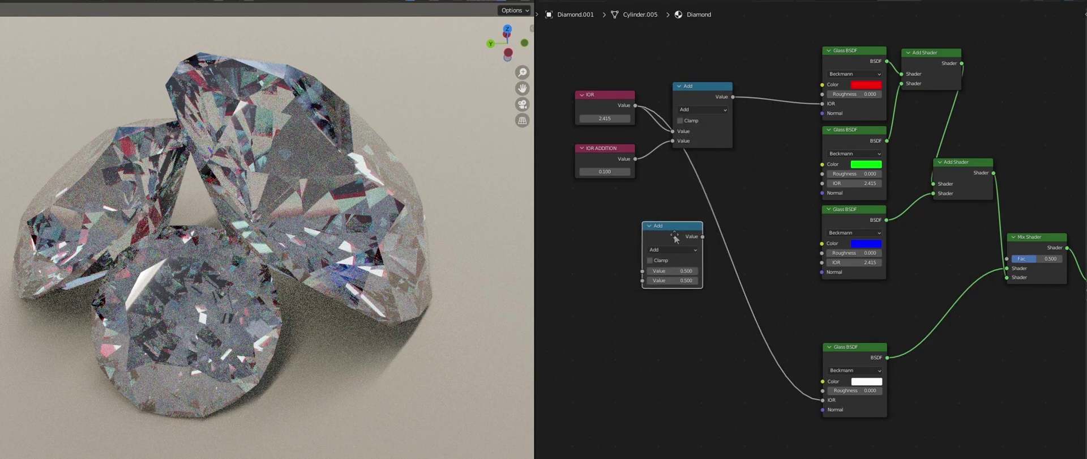
pyautogui.click(674, 233)
pyautogui.moveTo(733, 96); pyautogui.dragTo(642, 271)
pyautogui.moveTo(636, 159); pyautogui.dragTo(642, 280)
pyautogui.moveTo(702, 236); pyautogui.dragTo(822, 183)
pyautogui.moveTo(670, 234); pyautogui.dragTo(764, 173)
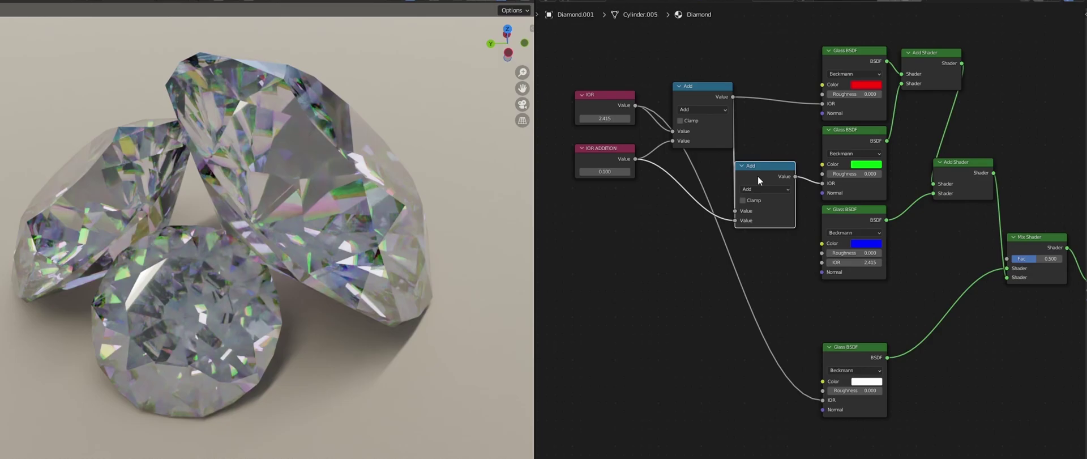
# Chain a third Add node with IOR ADDITION into the blue glass's IOR.
pyautogui.hotkey('shift', 'd')
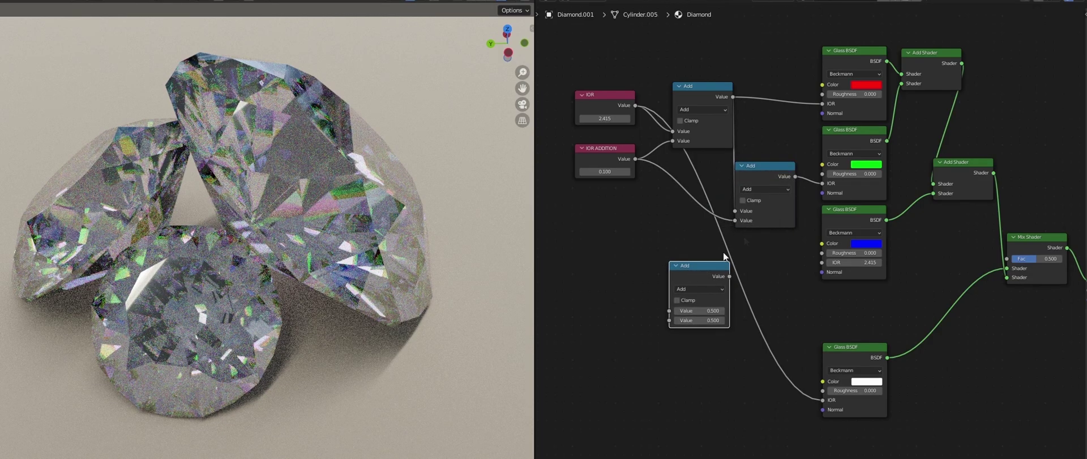
pyautogui.moveTo(795, 176); pyautogui.dragTo(670, 310)
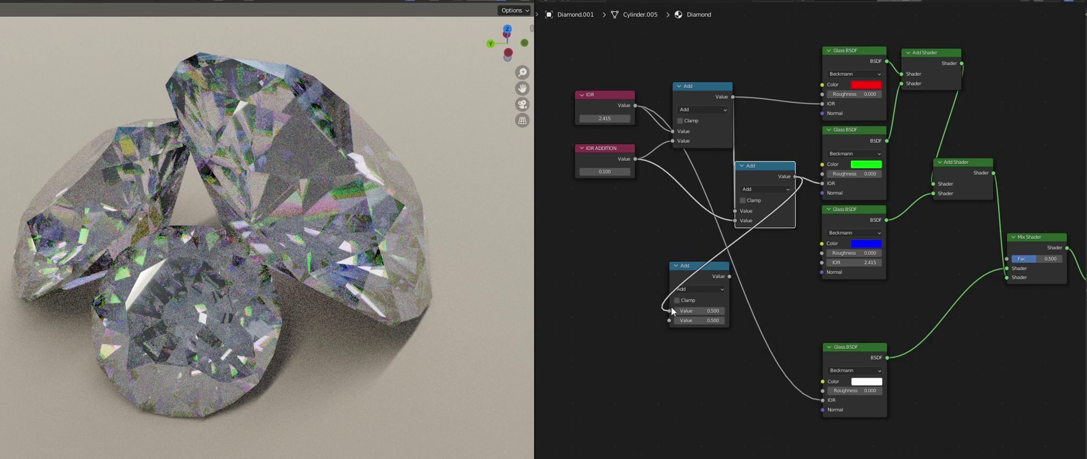
pyautogui.moveTo(635, 159); pyautogui.dragTo(669, 320)
pyautogui.moveTo(689, 269); pyautogui.dragTo(767, 240)
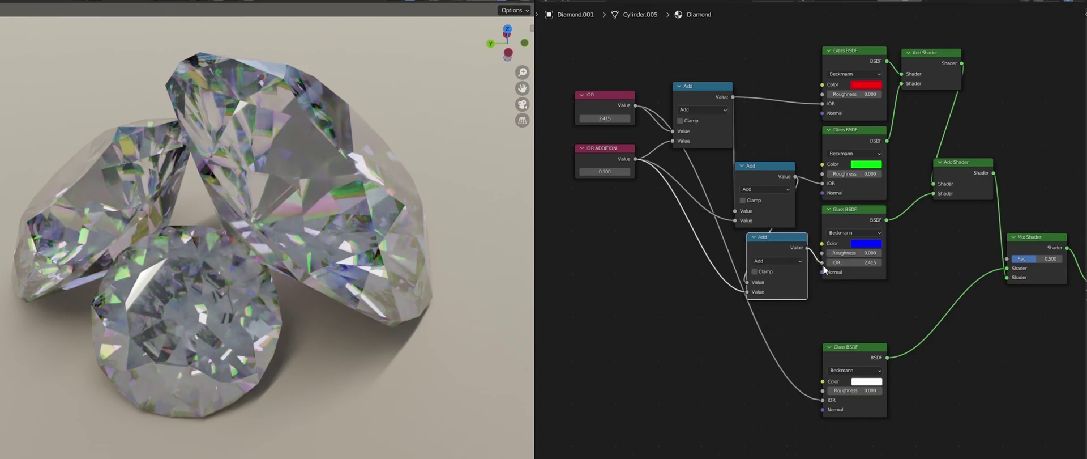
pyautogui.moveTo(823, 264); pyautogui.dragTo(824, 264)
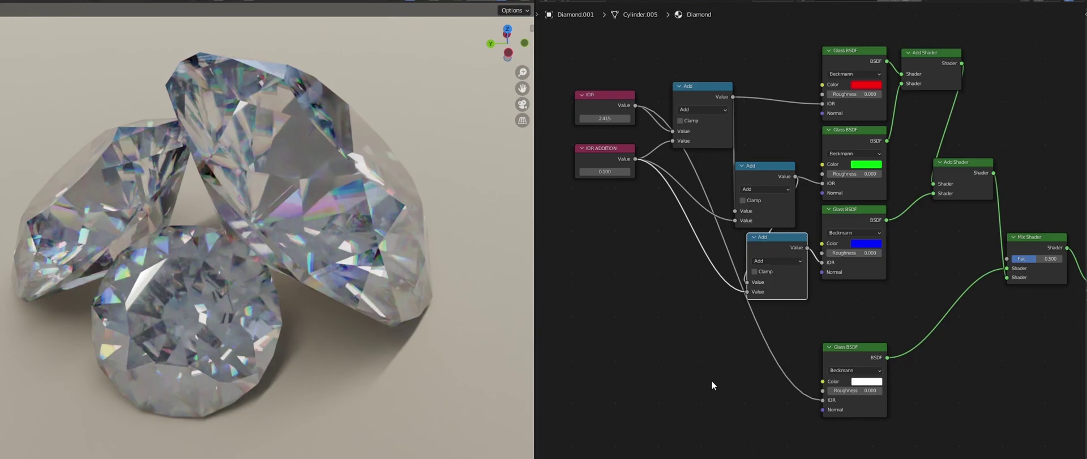
# Try IOR ADDITION values of 0.012 and then 0.02.
pyautogui.click(616, 170)
pyautogui.write('012')
pyautogui.press('Return')
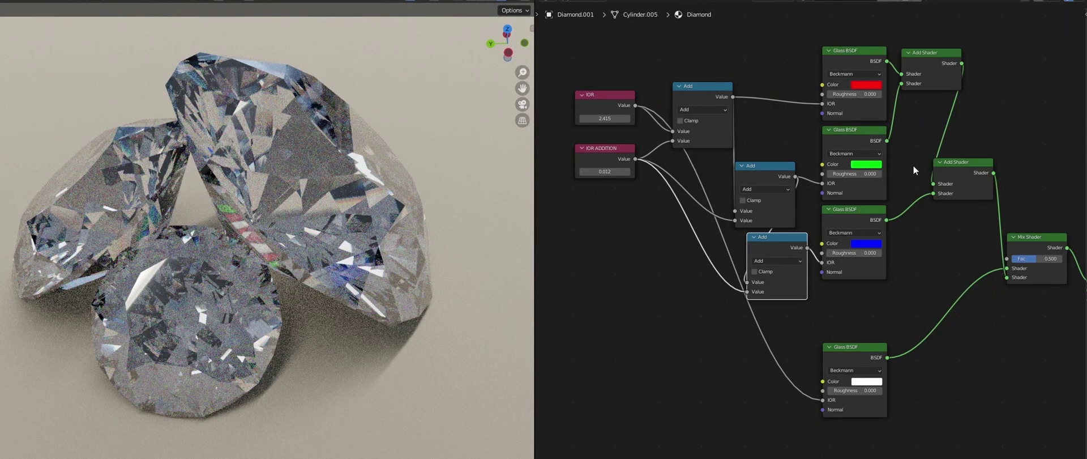
pyautogui.click(615, 173)
pyautogui.write('0.0')
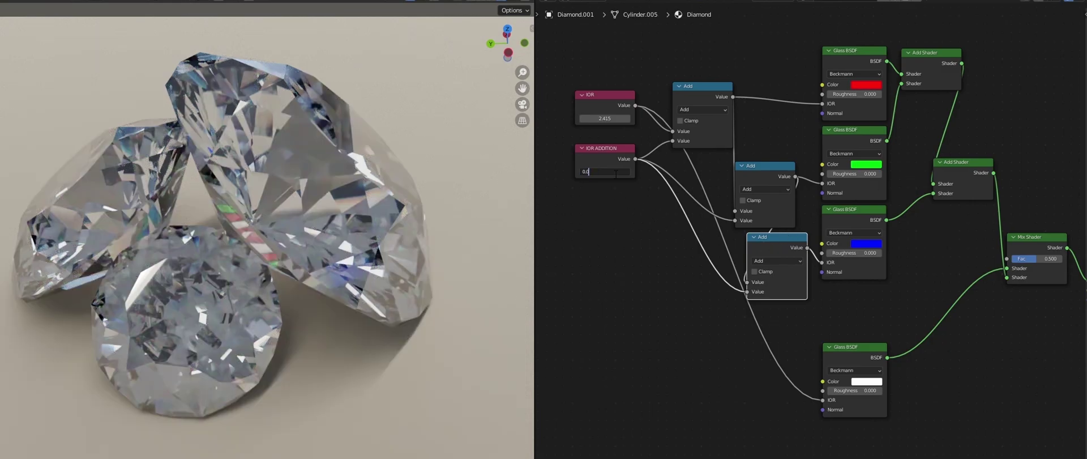
pyautogui.write('2')
pyautogui.press('Return')
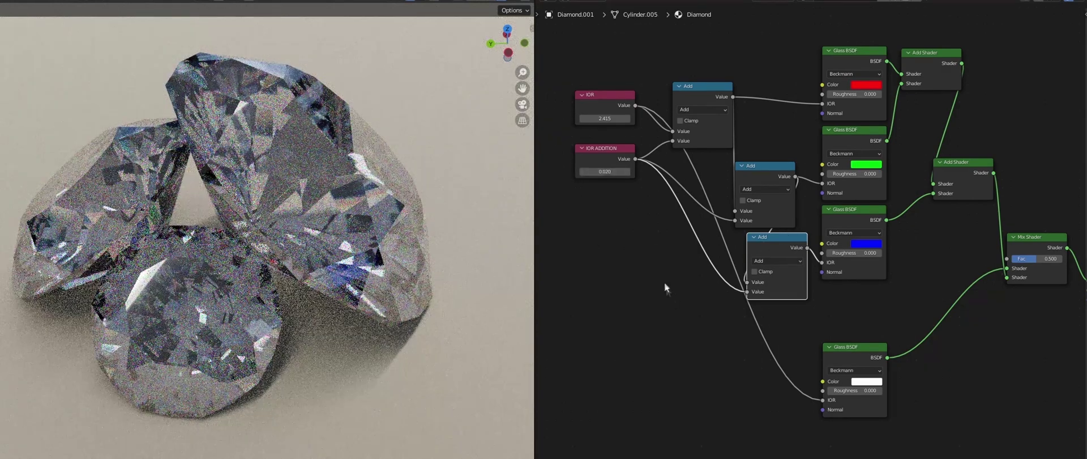
# Add a Light Path node whose Is Transmission Ray drives the Mix Shader Fac.
pyautogui.moveTo(930, 265); pyautogui.dragTo(702, 304, button='middle')
pyautogui.moveTo(895, 294); pyautogui.dragTo(1013, 282)
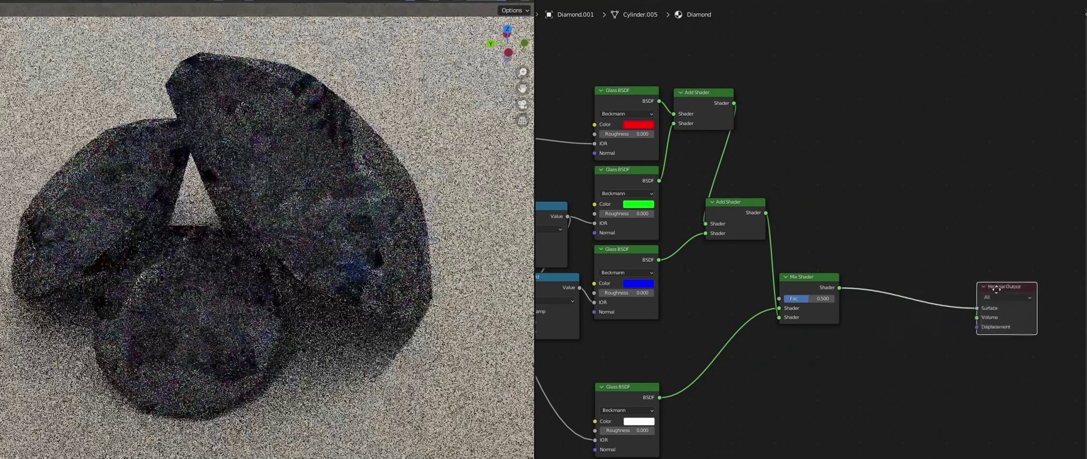
pyautogui.moveTo(793, 280); pyautogui.dragTo(889, 256)
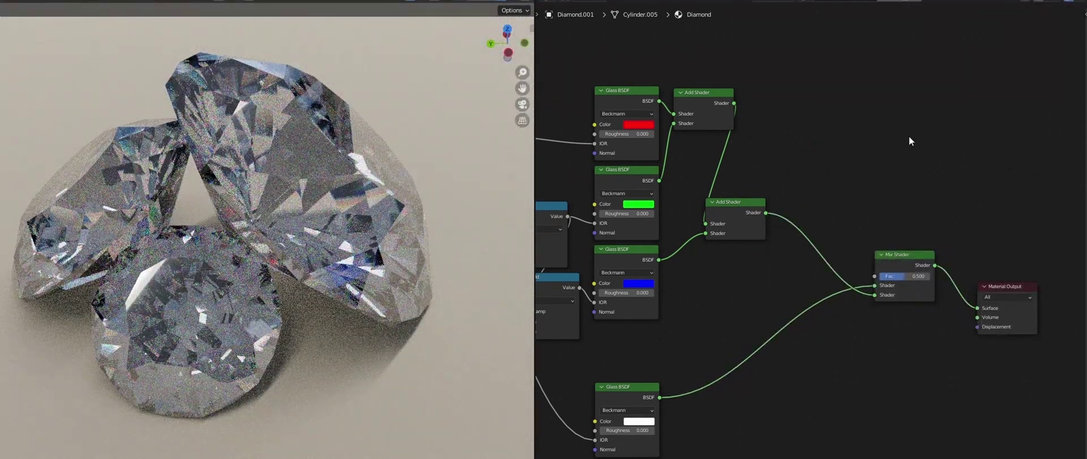
pyautogui.hotkey('shift', 'a')
pyautogui.write('light')
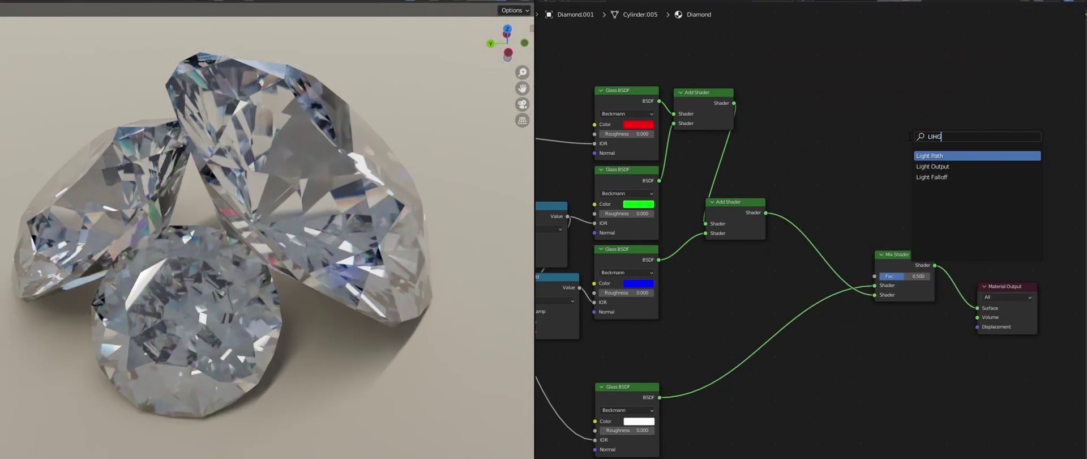
pyautogui.press('Return')
pyautogui.scroll(2, 892, 140)
pyautogui.moveTo(878, 122); pyautogui.dragTo(884, 283)
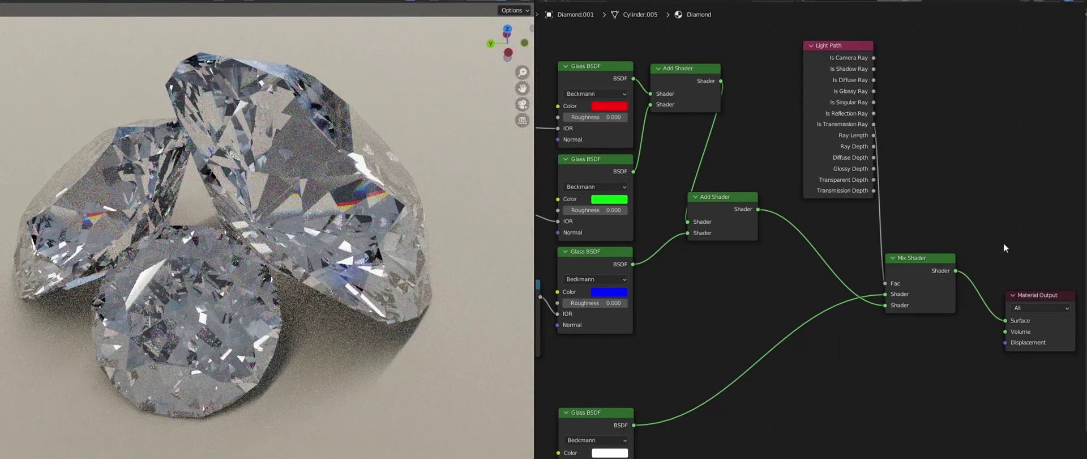
# Reset IOR ADDITION to 0.100 and begin editing it again.
pyautogui.scroll(-3, 792, 303)
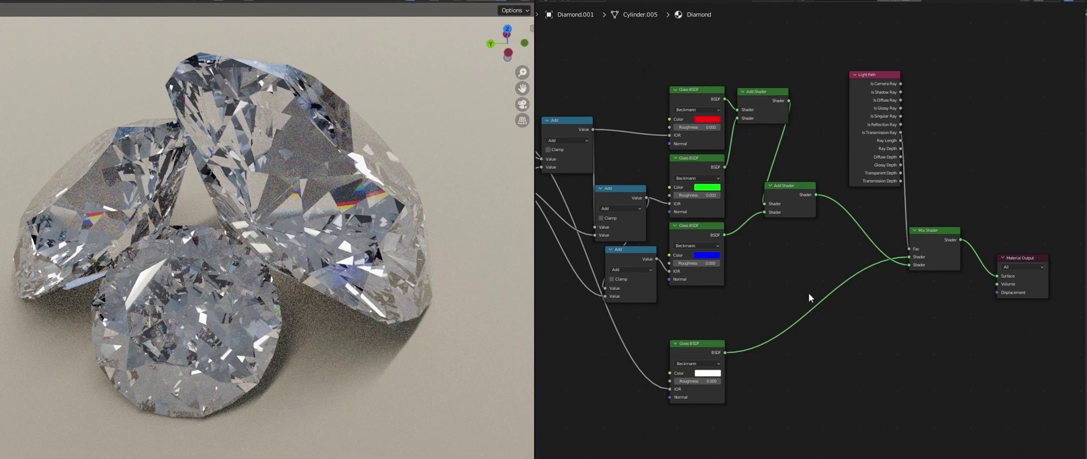
pyautogui.scroll(1, 809, 292)
pyautogui.moveTo(544, 218); pyautogui.dragTo(645, 197, button='middle')
pyautogui.doubleClick(602, 175)
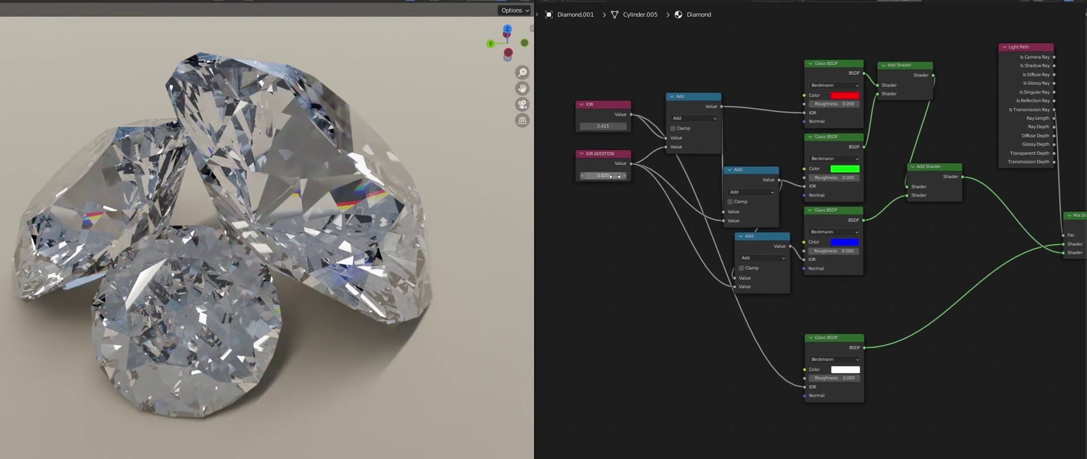
pyautogui.write('0.1')
pyautogui.press('Return')
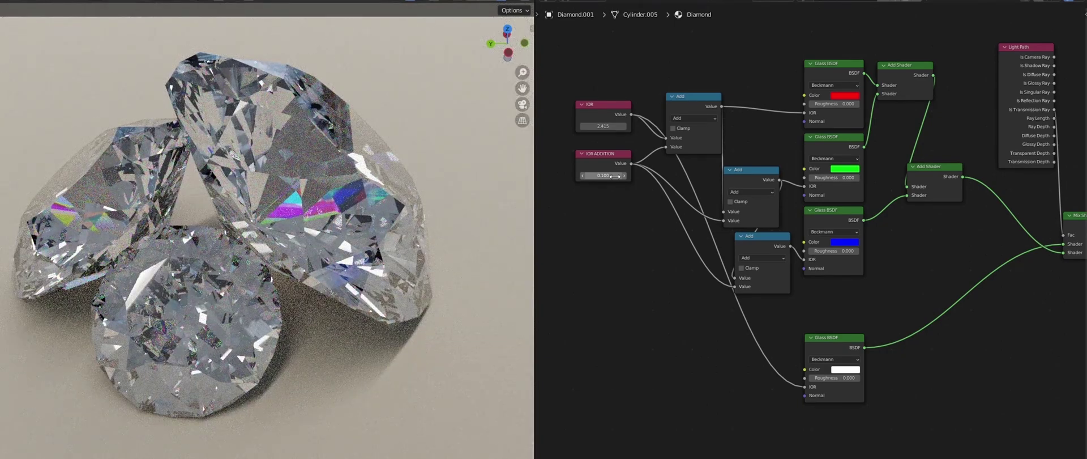
pyautogui.doubleClick(615, 177)
# Set IOR ADDITION to 0.010 and tint the white glass pale yellow.
pyautogui.write('0.01')
pyautogui.press('Return')
pyautogui.moveTo(895, 391); pyautogui.dragTo(837, 404, button='middle')
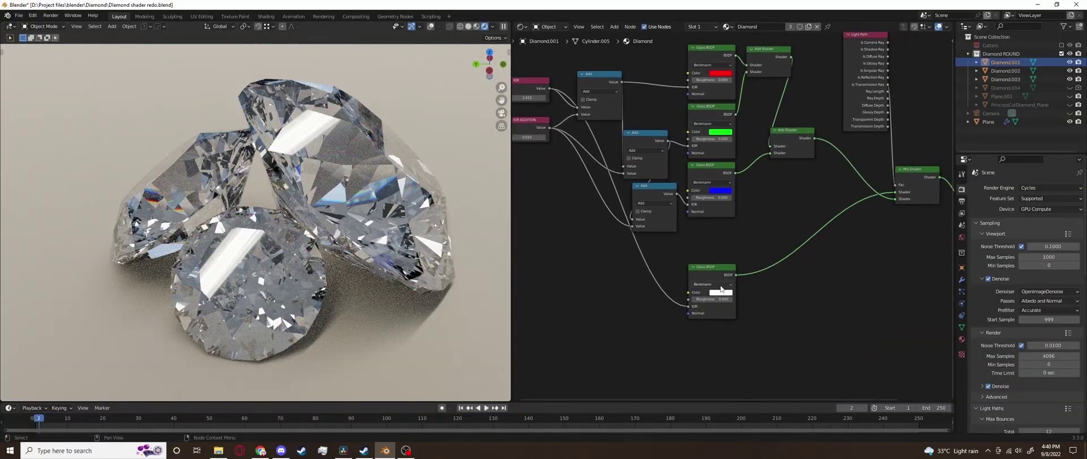
pyautogui.click(719, 291)
pyautogui.moveTo(732, 233); pyautogui.dragTo(737, 226)
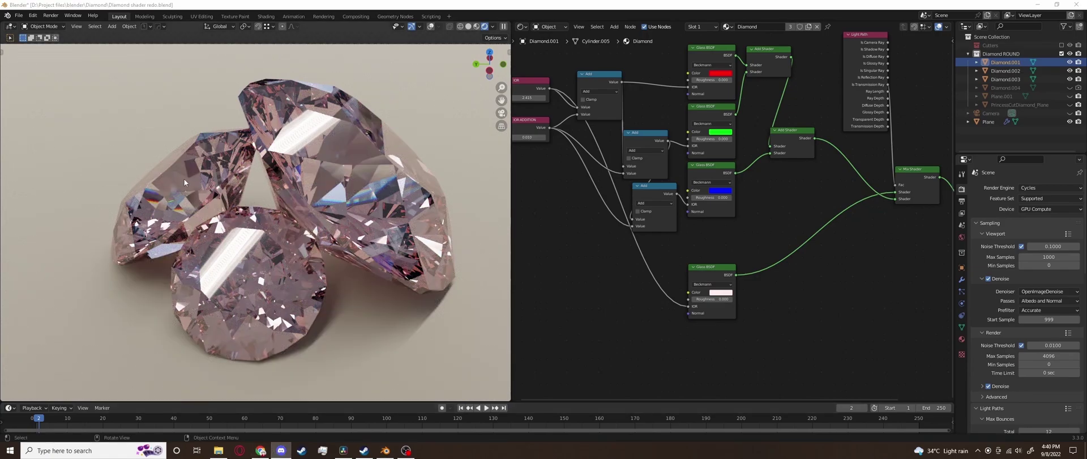
# Give the front diamond its own material with a pinkish red glass tint.
pyautogui.click(226, 272)
pyautogui.click(790, 26)
pyautogui.click(721, 292)
pyautogui.click(736, 228)
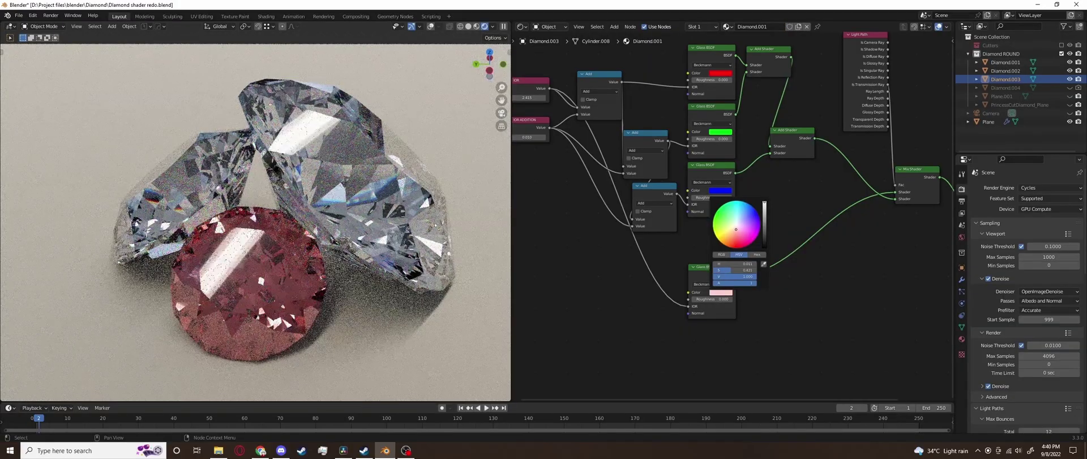
pyautogui.moveTo(736, 228); pyautogui.dragTo(735, 229)
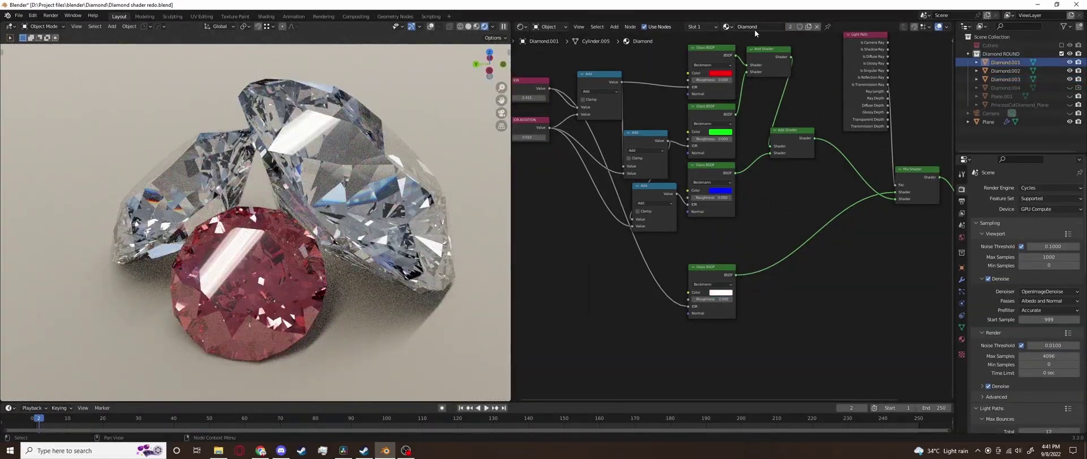
# Make another diamond's material single-user and switch to the World shader tree.
pyautogui.click(790, 26)
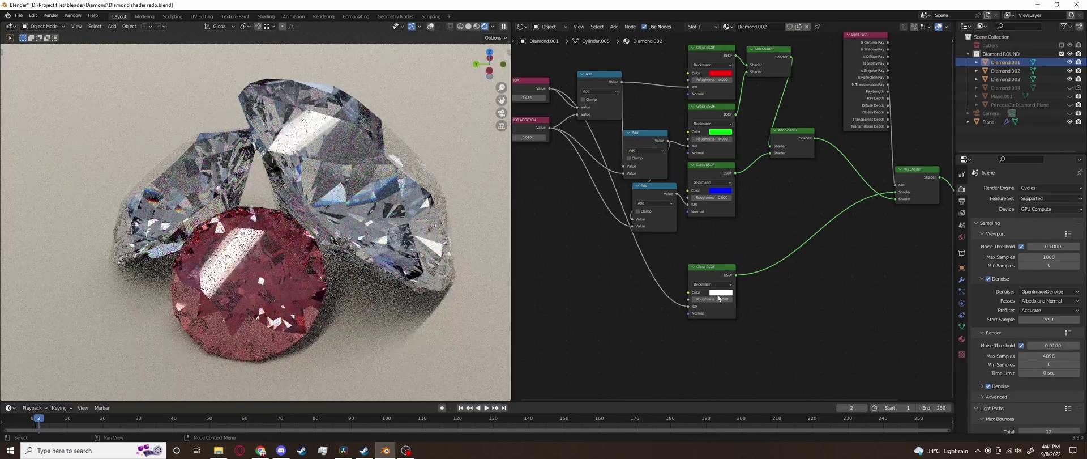
pyautogui.click(548, 26)
pyautogui.click(561, 52)
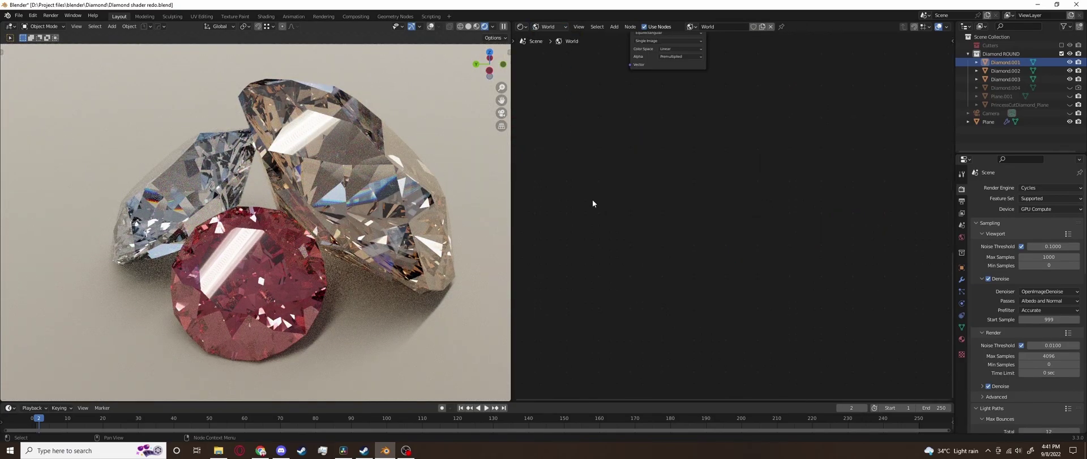
# Load lythwood_lounge_4k.hdr into the world's Environment Texture node.
pyautogui.press('Home')
pyautogui.click(690, 156)
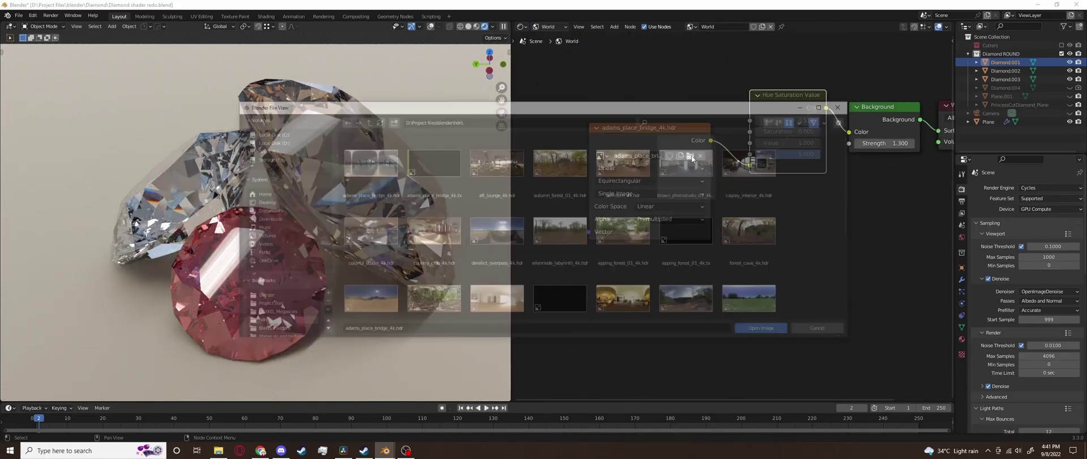
pyautogui.scroll(-1, 575, 236)
pyautogui.click(599, 248)
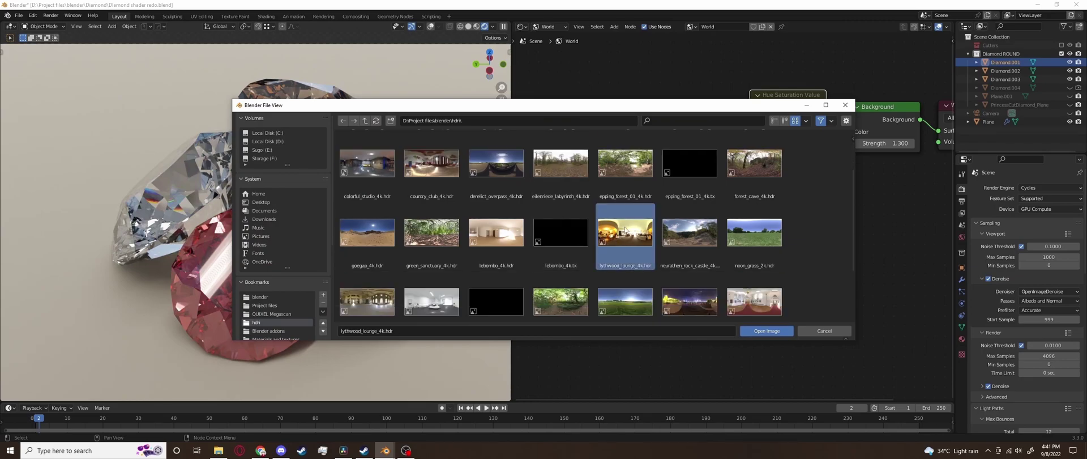
pyautogui.click(761, 331)
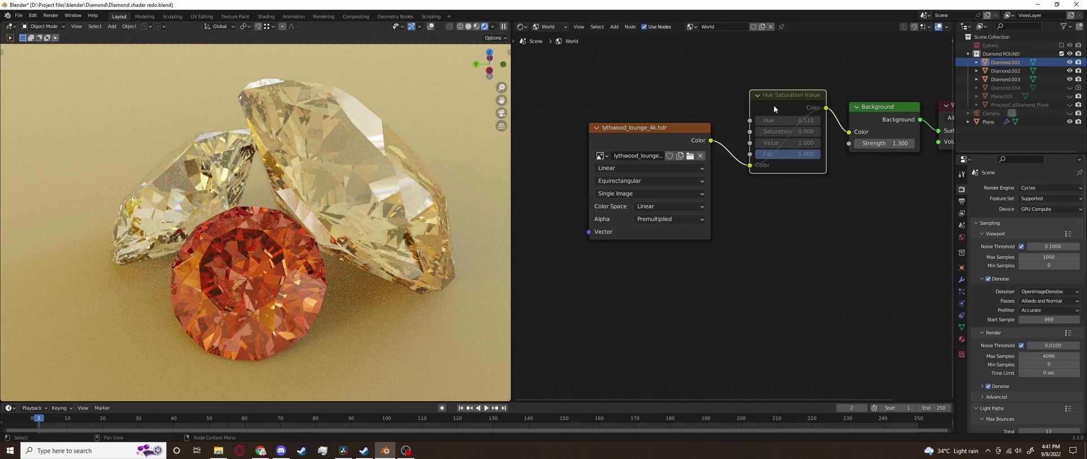
# Unmute the Hue Saturation Value node to neutralise the HDRI's warm tint, viewing through the camera.
pyautogui.press('m')
pyautogui.press('KP_0')
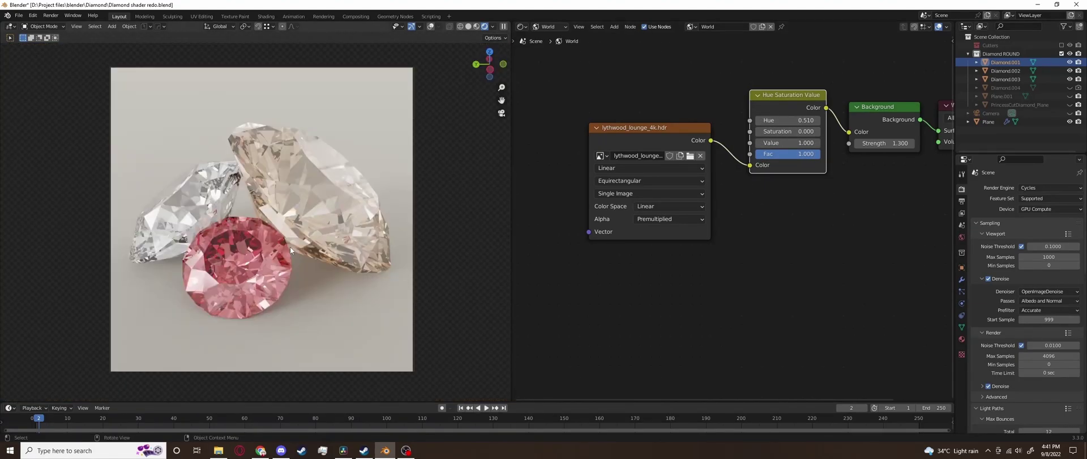
pyautogui.click(327, 321)
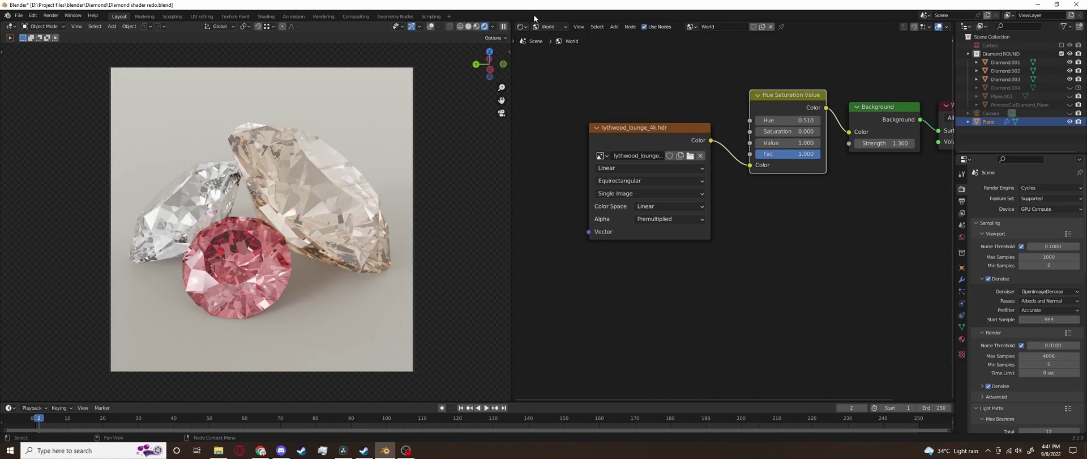
# Give the floor's Principled BSDF a near-black base colour (V 0.012) and roughness 0.636.
pyautogui.click(548, 27)
pyautogui.click(546, 36)
pyautogui.click(785, 163)
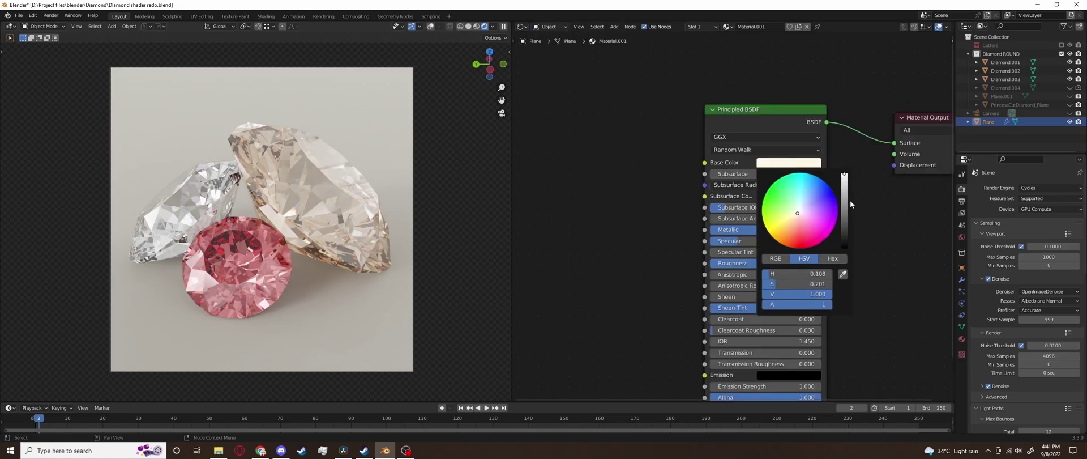
pyautogui.moveTo(845, 199); pyautogui.dragTo(845, 246)
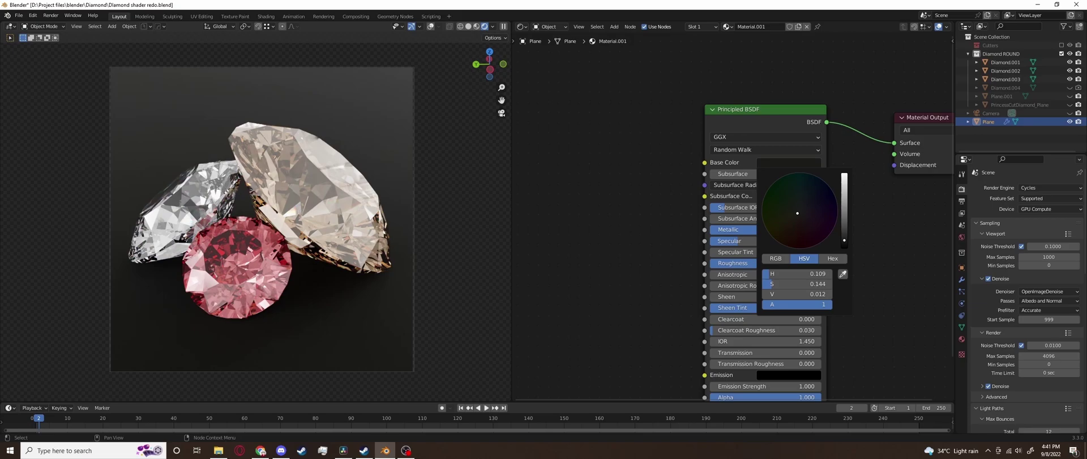
pyautogui.moveTo(815, 263); pyautogui.dragTo(780, 263)
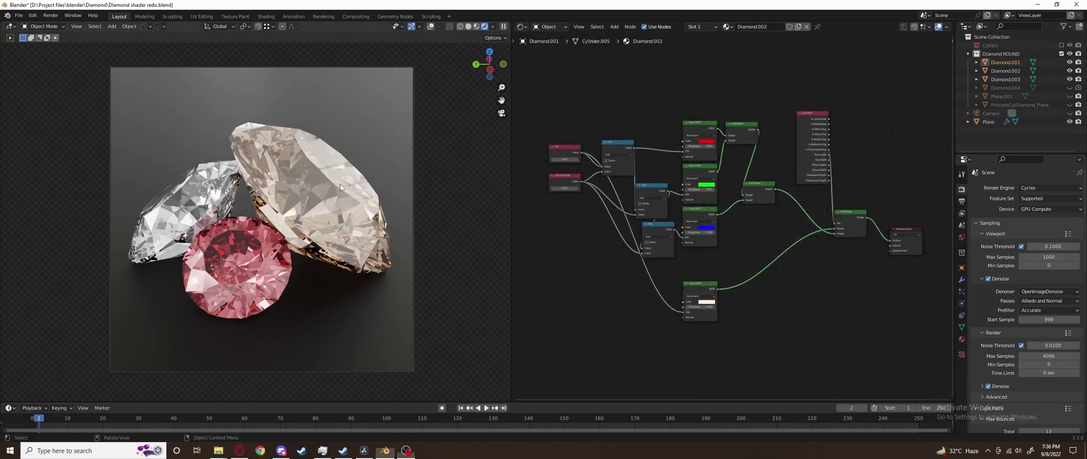
# Insert a new Mix Shader before Diamond.001's Material Output.
pyautogui.click(341, 185)
pyautogui.moveTo(880, 133); pyautogui.dragTo(759, 178, button='middle')
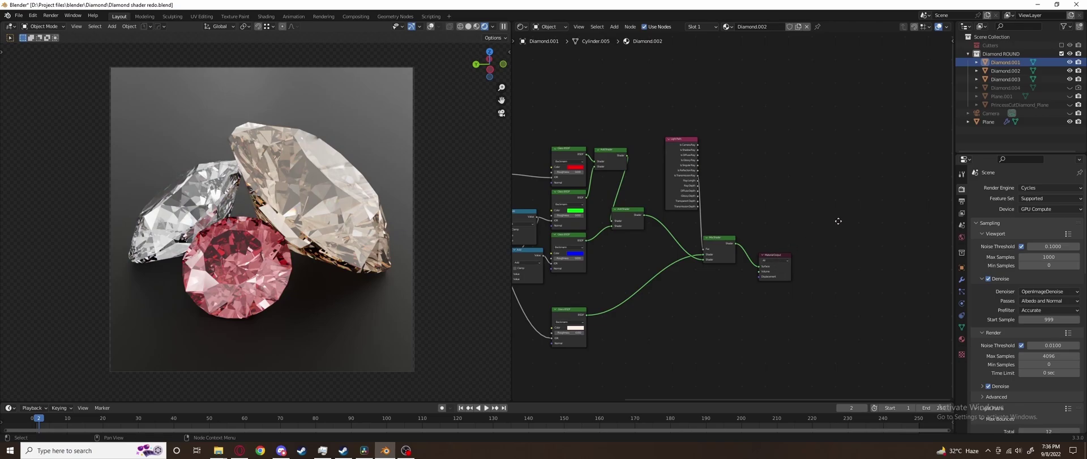
pyautogui.moveTo(776, 259); pyautogui.dragTo(863, 201)
pyautogui.scroll(2, 776, 201)
pyautogui.scroll(1, 784, 220)
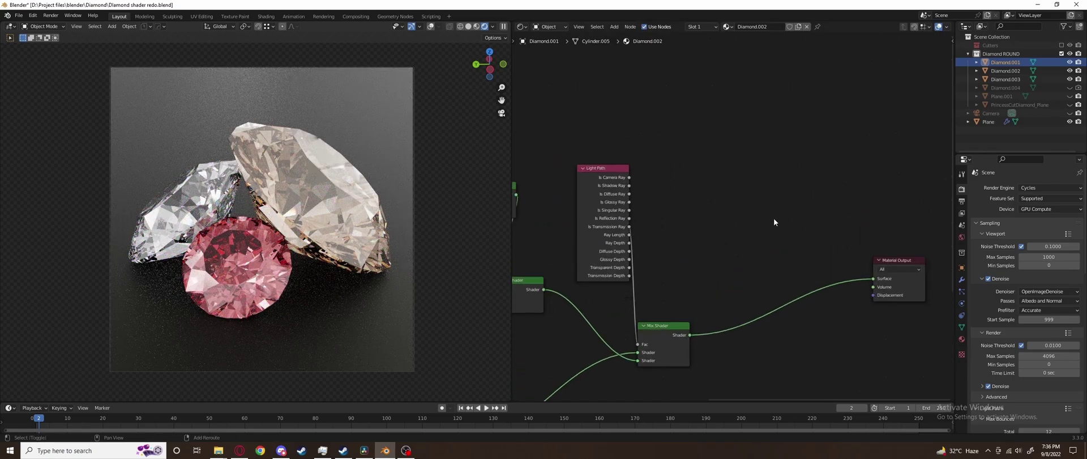
pyautogui.hotkey('shift', 'a')
pyautogui.write('mix sh')
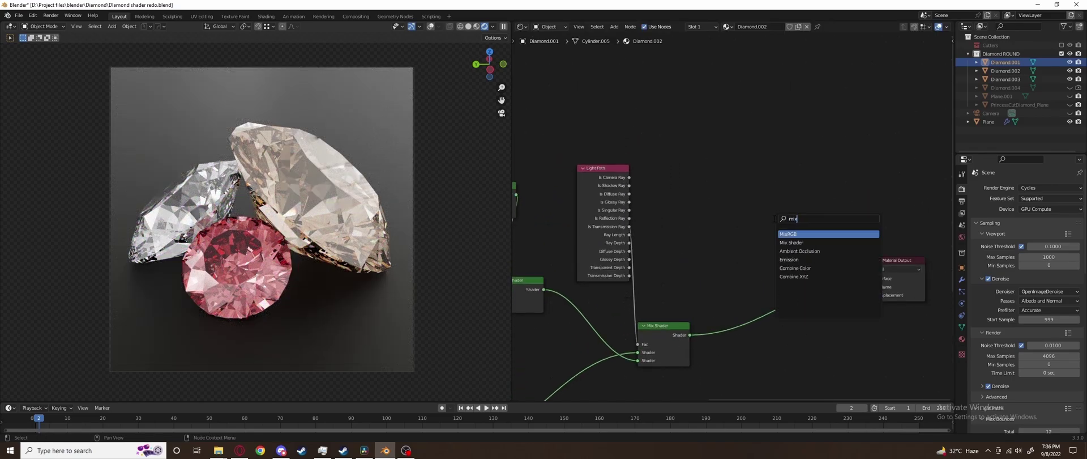
pyautogui.press('Return')
pyautogui.click(824, 285)
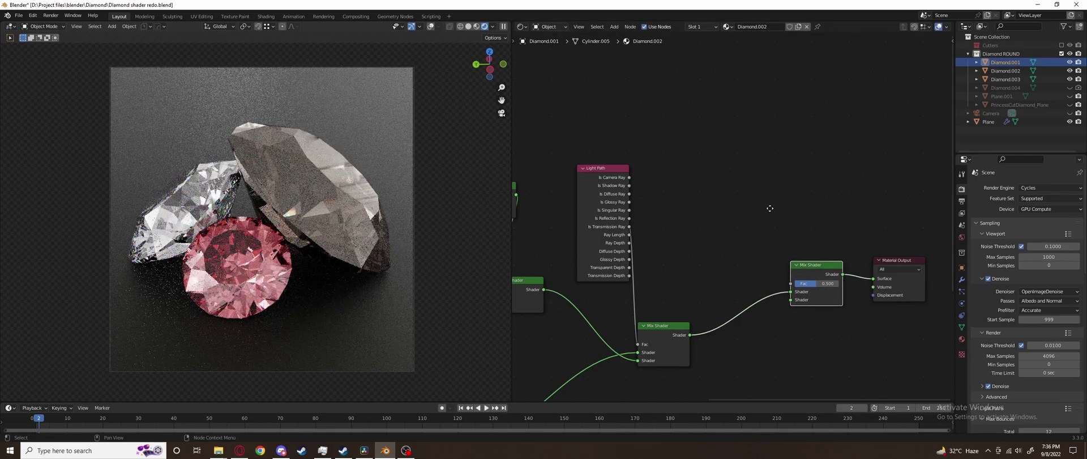
# Add an Emission node and arrange it below the Glass BSDF.
pyautogui.moveTo(792, 147); pyautogui.dragTo(765, 108, button='middle')
pyautogui.hotkey('shift', 'a')
pyautogui.write('prin')
pyautogui.press('BackSpace')
pyautogui.press('BackSpace')
pyautogui.press('BackSpace')
pyautogui.press('BackSpace')
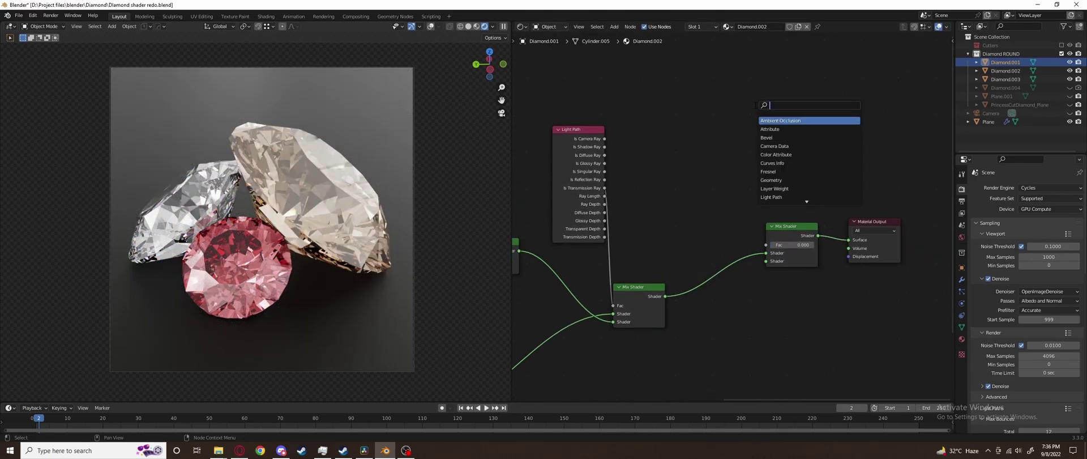
pyautogui.write('em')
pyautogui.press('Return')
pyautogui.click(710, 179)
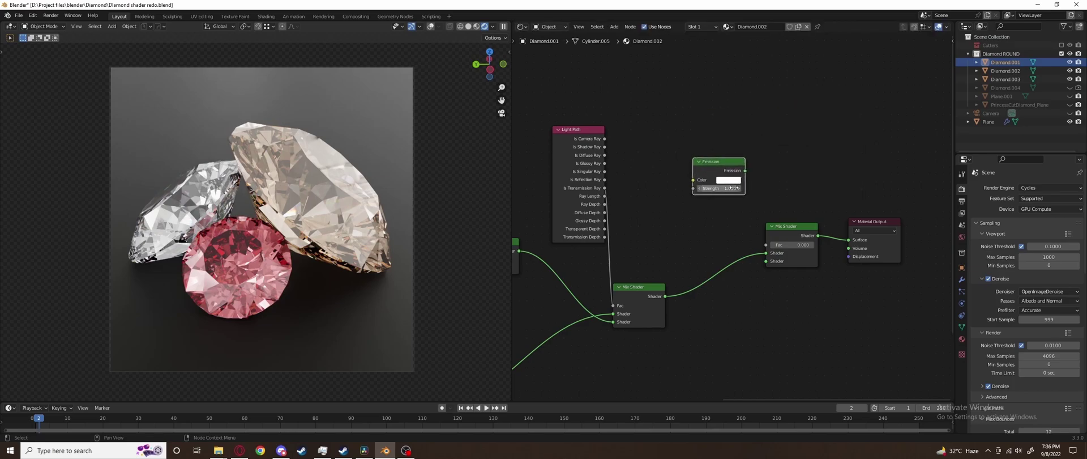
pyautogui.scroll(3, 736, 189)
pyautogui.scroll(-5, 749, 195)
pyautogui.scroll(1, 622, 294)
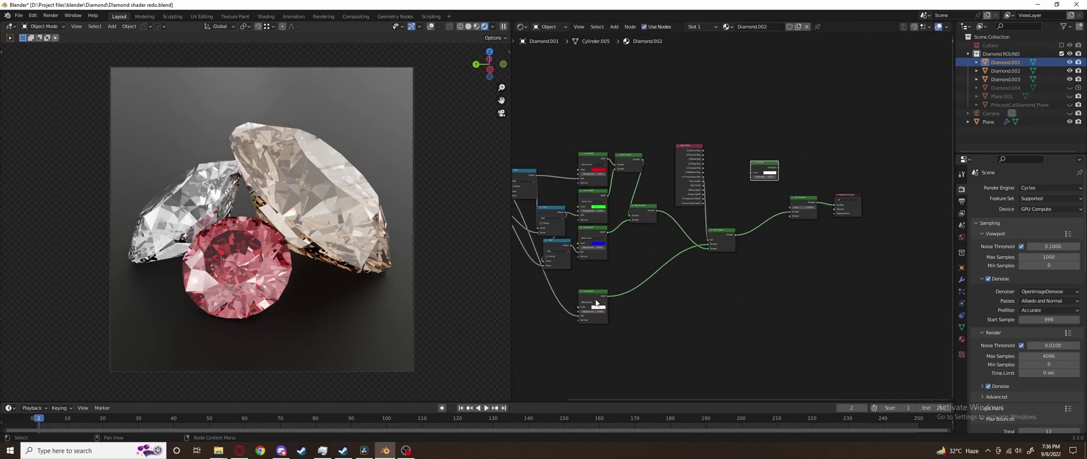
pyautogui.moveTo(600, 300); pyautogui.dragTo(730, 286)
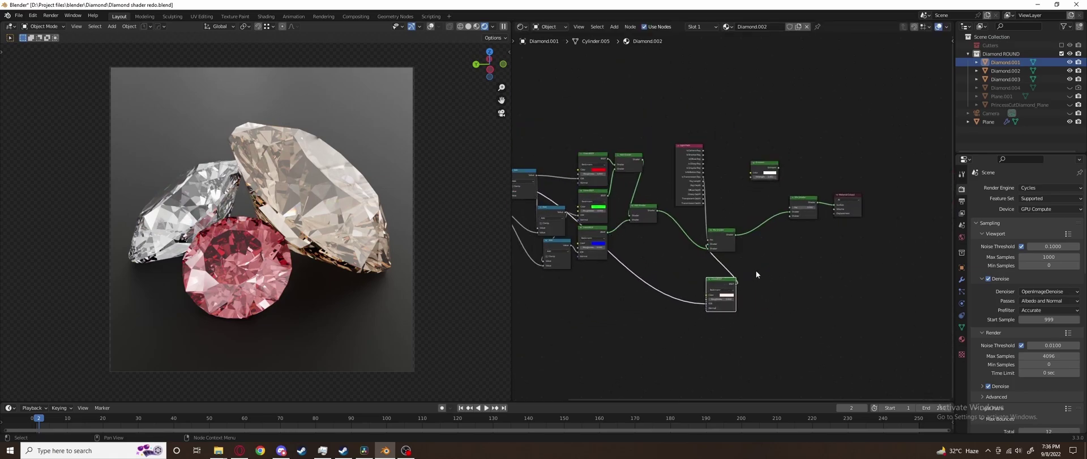
pyautogui.scroll(3, 736, 170)
pyautogui.moveTo(711, 146); pyautogui.dragTo(689, 313)
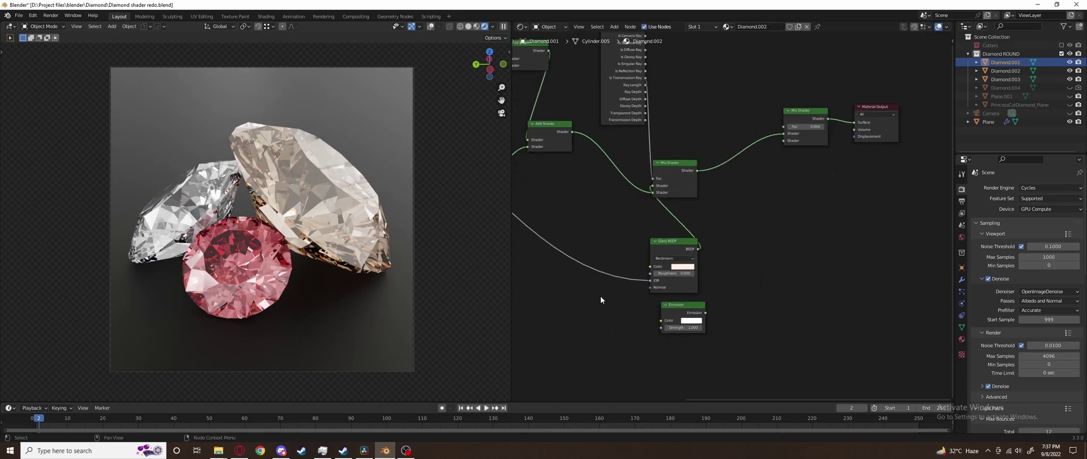
pyautogui.moveTo(600, 296); pyautogui.dragTo(635, 296, button='middle')
# Add a Hue Saturation Value node with an initial red tint.
pyautogui.hotkey('shift', 'a')
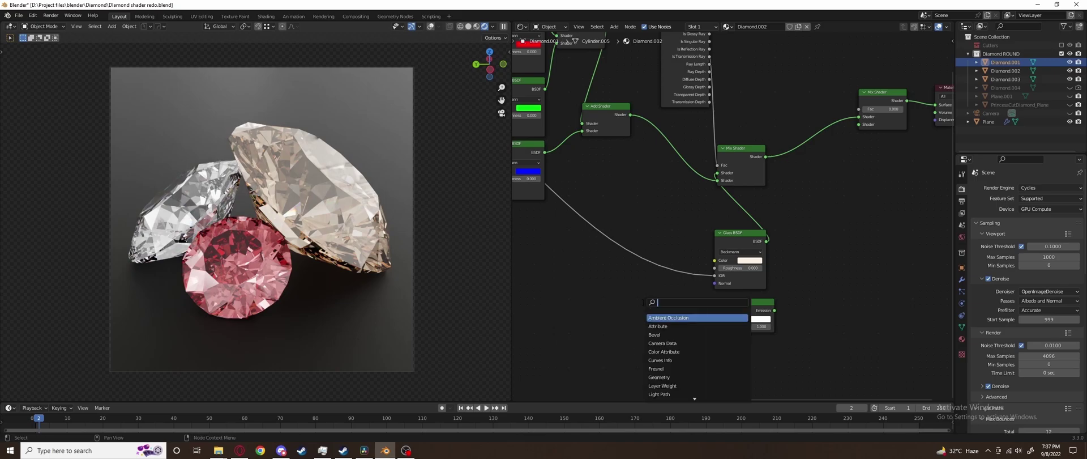
pyautogui.write('hue')
pyautogui.press('Return')
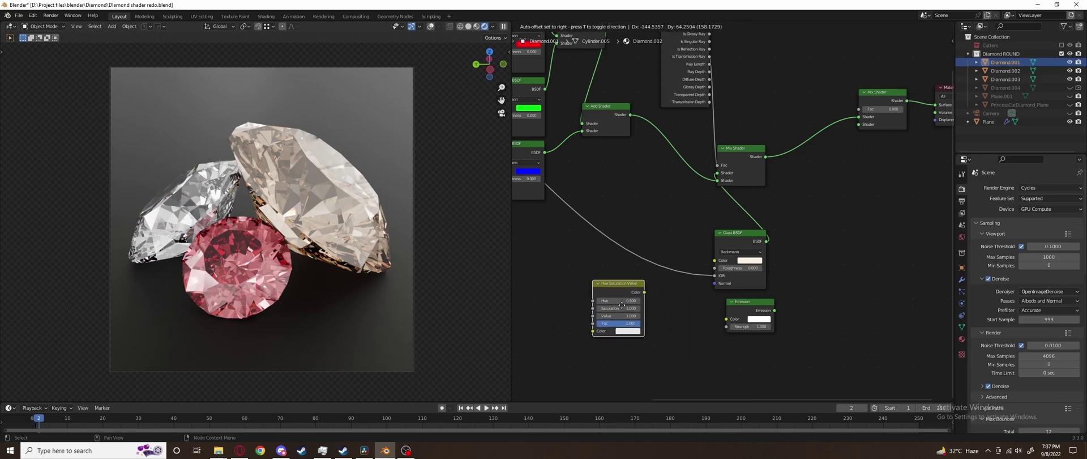
pyautogui.click(606, 310)
pyautogui.scroll(3, 628, 340)
pyautogui.moveTo(628, 340); pyautogui.dragTo(687, 296, button='middle')
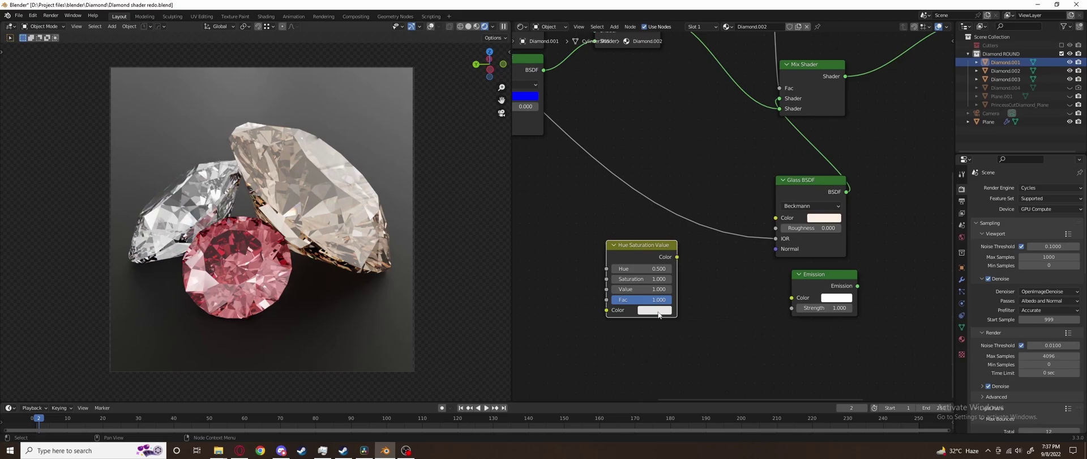
pyautogui.click(658, 310)
pyautogui.click(711, 209)
# Link the HSV colour into the Glass BSDF and Emission colours, and change the tint to pale cream.
pyautogui.moveTo(710, 269); pyautogui.dragTo(654, 302, button='middle')
pyautogui.moveTo(621, 289); pyautogui.dragTo(719, 249)
pyautogui.moveTo(622, 289); pyautogui.dragTo(725, 331)
pyautogui.moveTo(726, 332); pyautogui.dragTo(753, 313, button='middle')
pyautogui.click(638, 329)
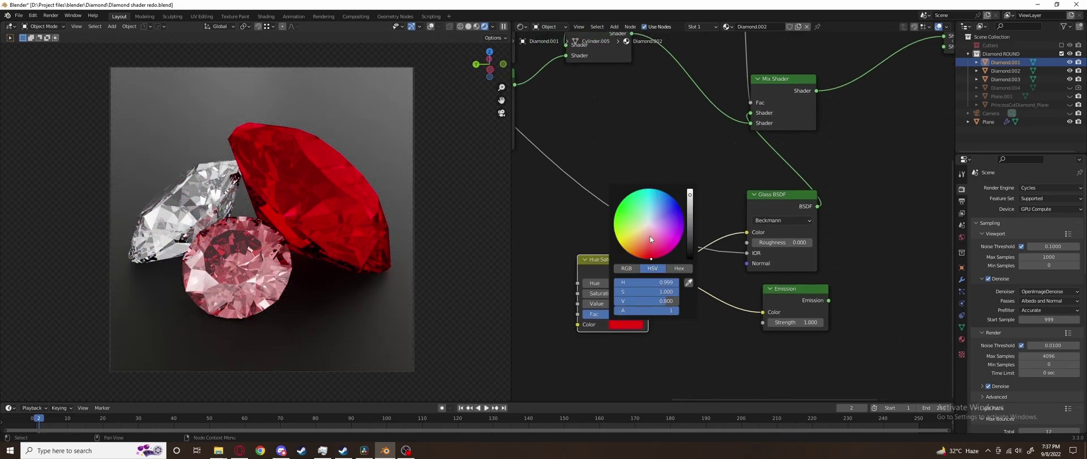
pyautogui.moveTo(650, 236); pyautogui.dragTo(645, 227)
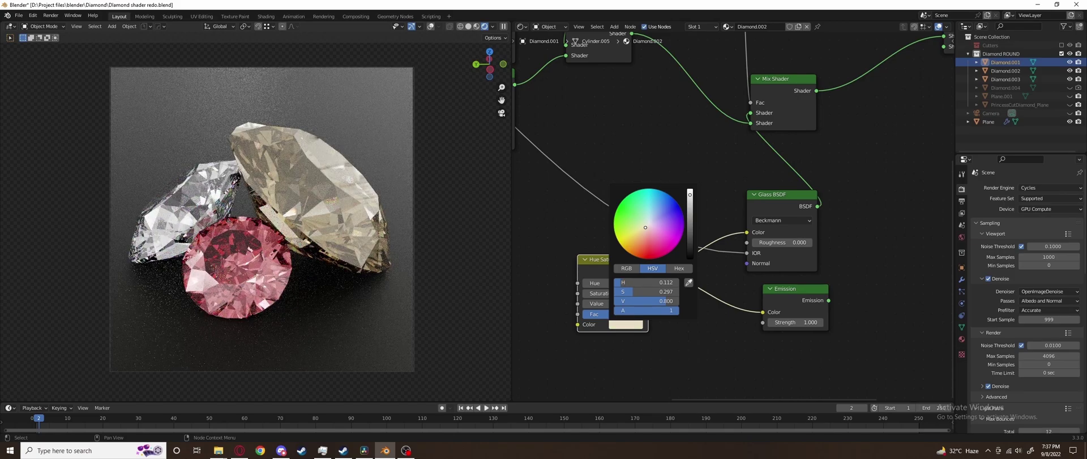
# Preview the Emission node on the diamond and move it to the right.
pyautogui.scroll(-2, 826, 233)
pyautogui.moveTo(771, 278); pyautogui.dragTo(674, 324, button='middle')
pyautogui.keyDown('ctrl'); pyautogui.keyDown('shift'); pyautogui.click(671, 315); pyautogui.keyUp('shift'); pyautogui.keyUp('ctrl')
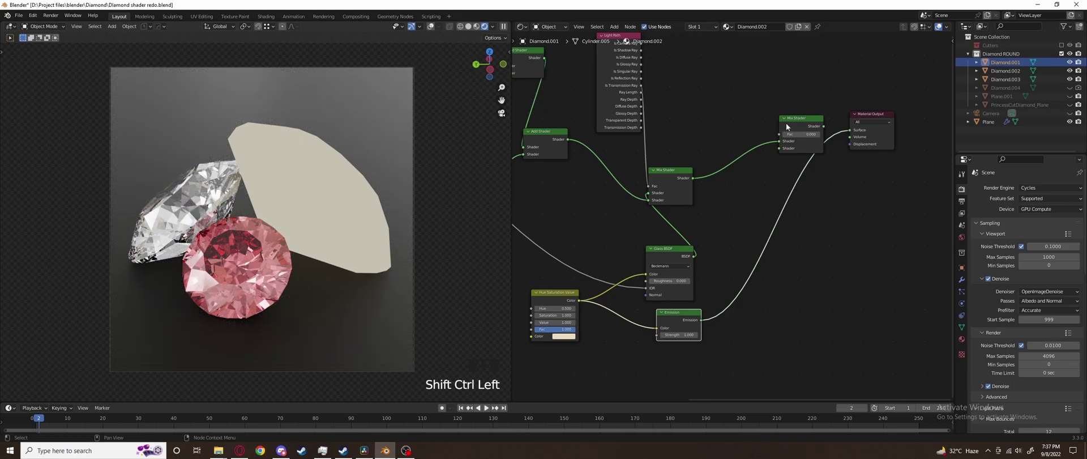
pyautogui.moveTo(682, 290); pyautogui.dragTo(672, 304, button='middle')
pyautogui.moveTo(756, 202); pyautogui.dragTo(763, 206, button='middle')
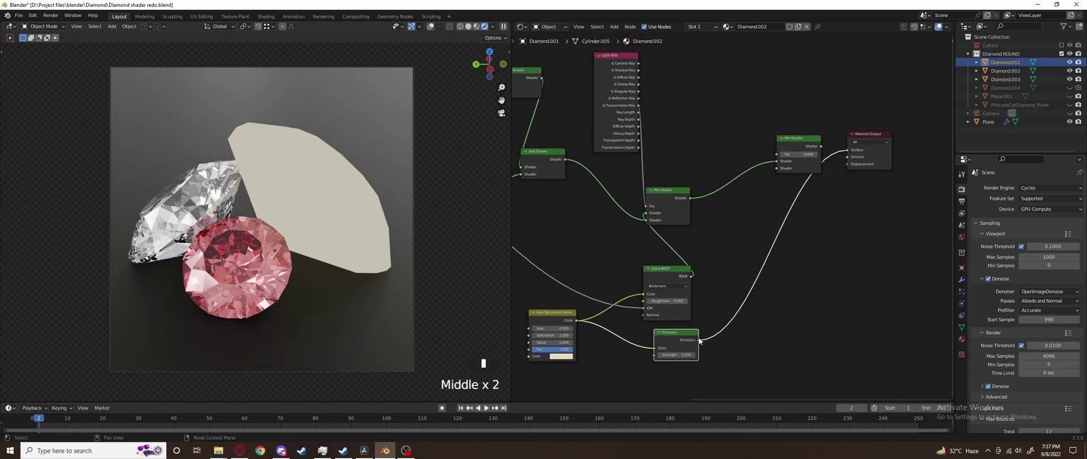
pyautogui.moveTo(681, 338); pyautogui.dragTo(743, 336)
# Add a Fresnel node, preview its mask on the diamonds, and lower its IOR to 0.98.
pyautogui.hotkey('shift', 'a')
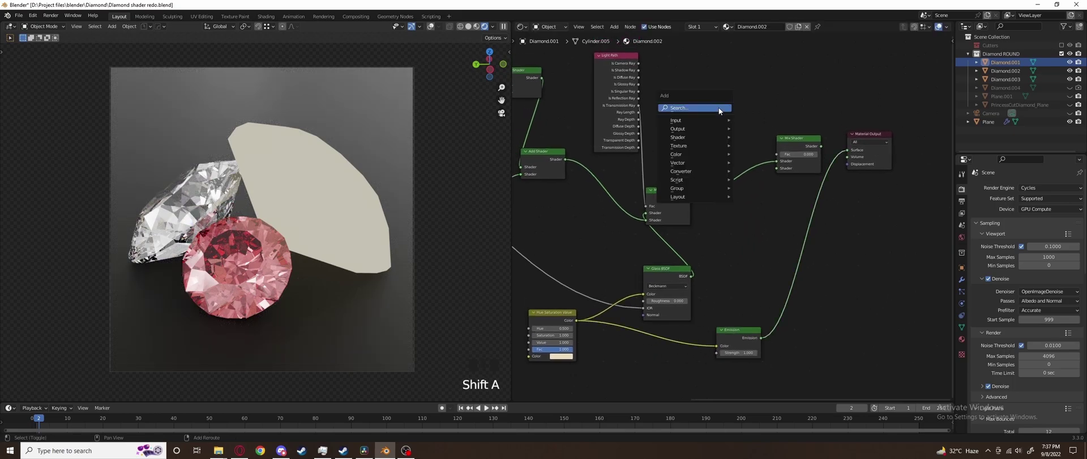
pyautogui.write('fres')
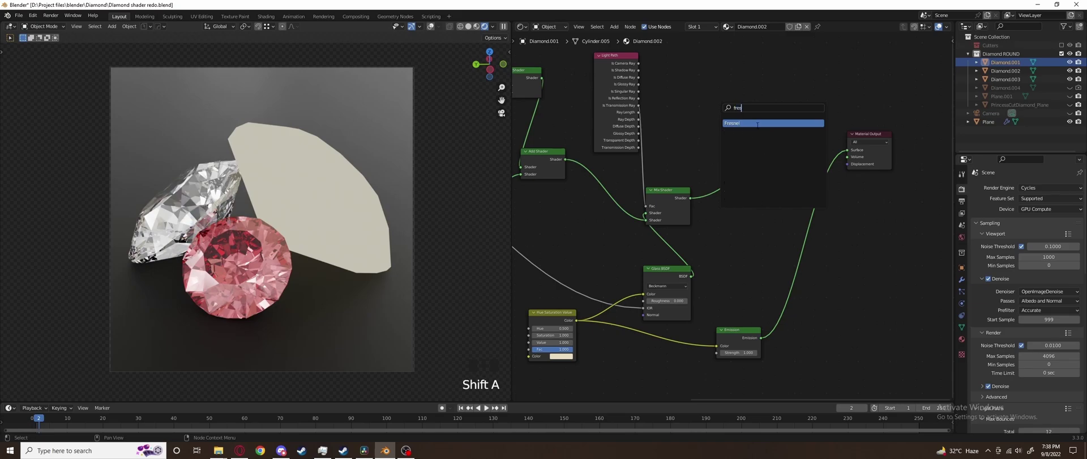
pyautogui.click(757, 123)
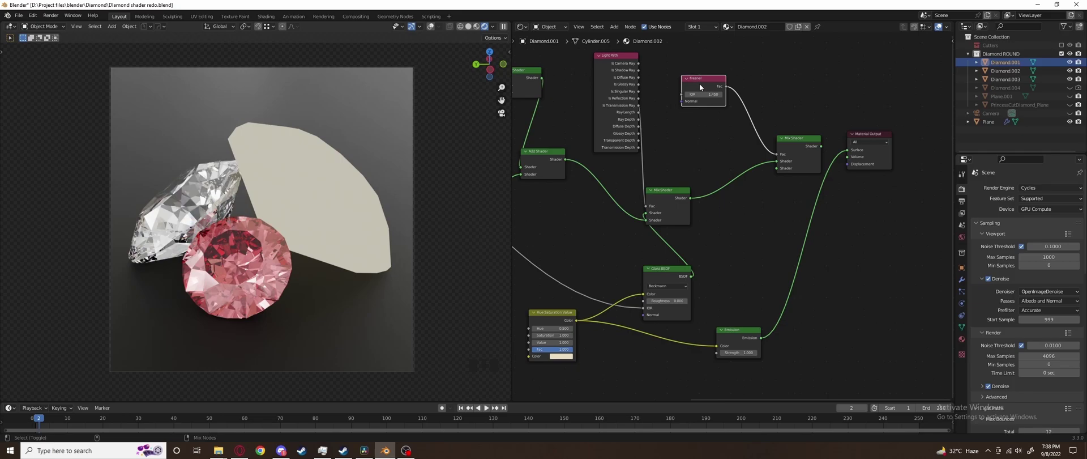
pyautogui.keyDown('ctrl'); pyautogui.keyDown('shift'); pyautogui.click(667, 201); pyautogui.keyUp('shift'); pyautogui.keyUp('ctrl')
pyautogui.moveTo(347, 182)
pyautogui.mouseDown(button='middle')
pyautogui.moveTo(327, 199)
pyautogui.moveTo(292, 184)
pyautogui.moveTo(268, 187)
pyautogui.moveTo(272, 205)
pyautogui.moveTo(309, 203)
pyautogui.moveTo(355, 176)
pyautogui.mouseUp(button='middle')
pyautogui.keyDown('shift'); pyautogui.moveTo(708, 94); pyautogui.dragTo(684, 94); pyautogui.keyUp('shift')
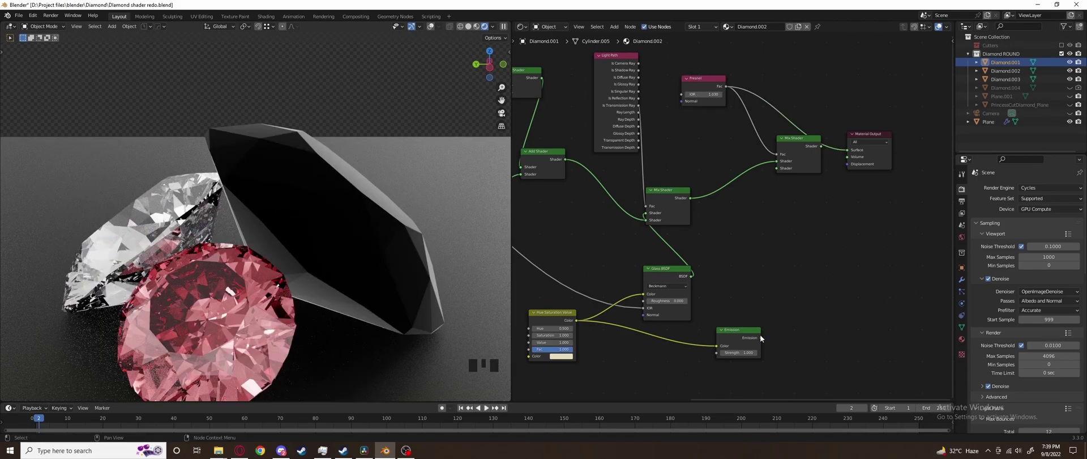
# Feed Emission into the Mix Shader's second shader input, preview it, and toggle its mute to compare, ending muted.
pyautogui.moveTo(775, 192); pyautogui.dragTo(777, 171)
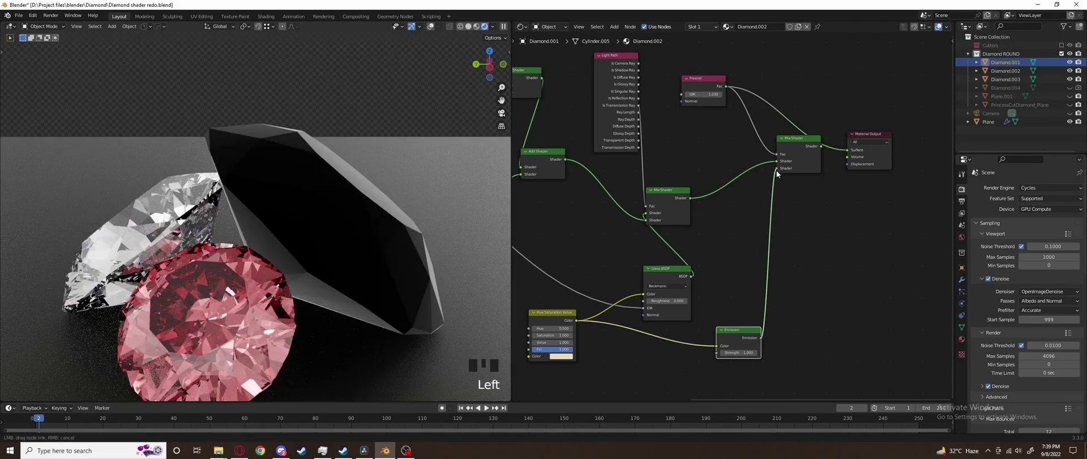
pyautogui.keyDown('ctrl'); pyautogui.keyDown('shift'); pyautogui.click(805, 147); pyautogui.keyUp('shift'); pyautogui.keyUp('ctrl')
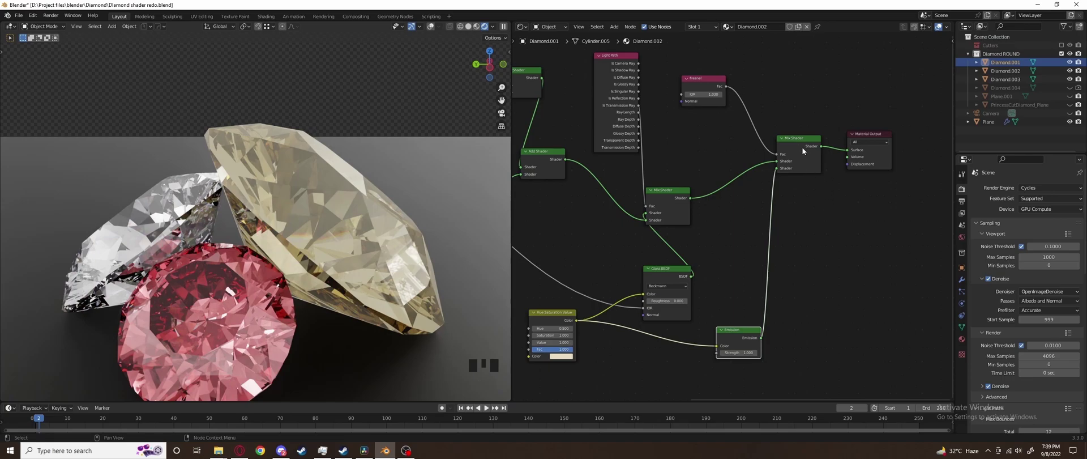
pyautogui.press('m')
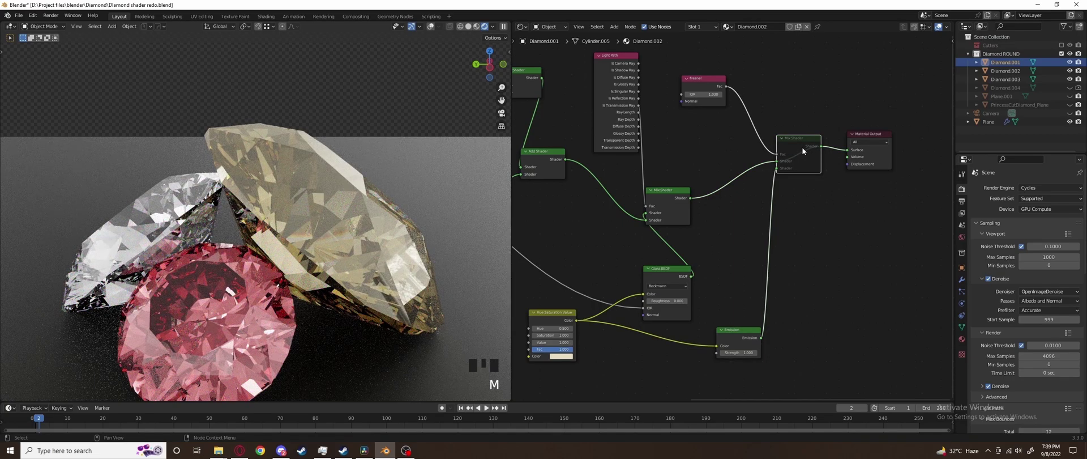
pyautogui.press('m')
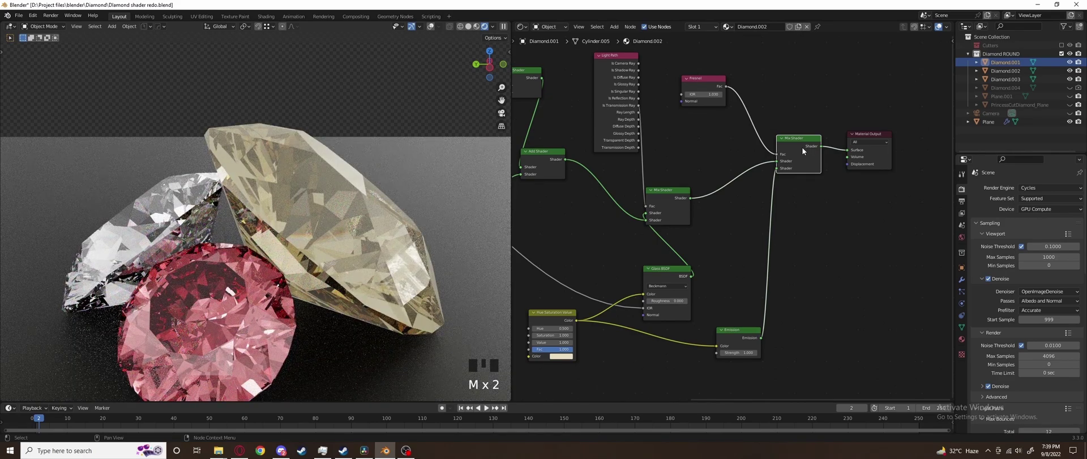
pyautogui.press('m')
pyautogui.press('m')
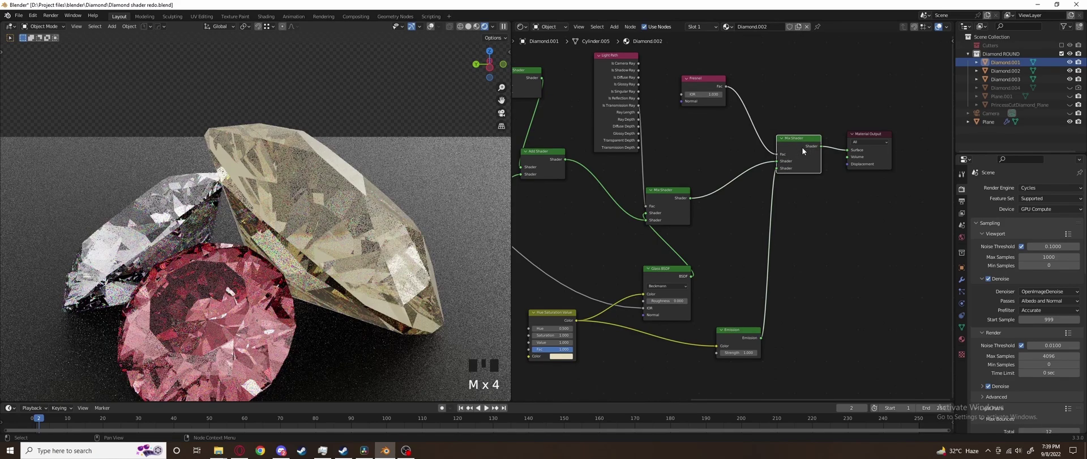
pyautogui.press('m')
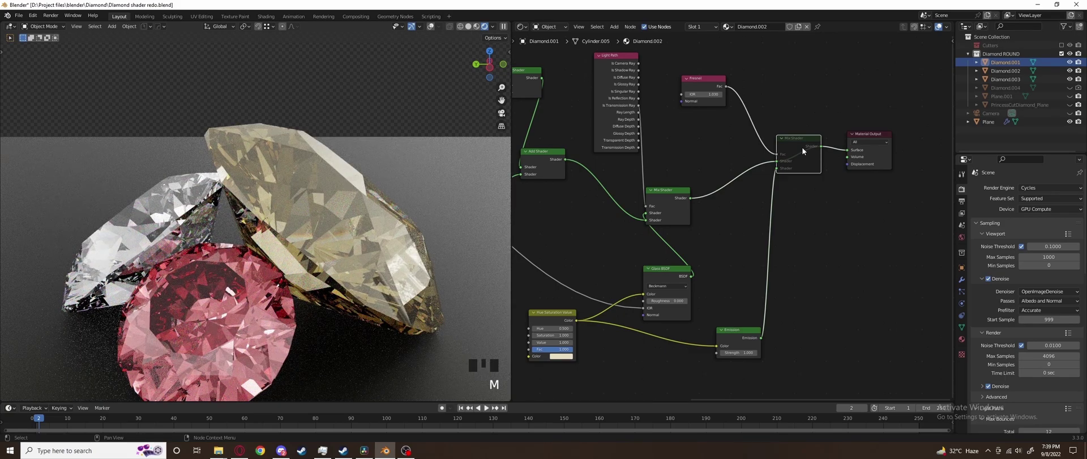
pyautogui.press('m')
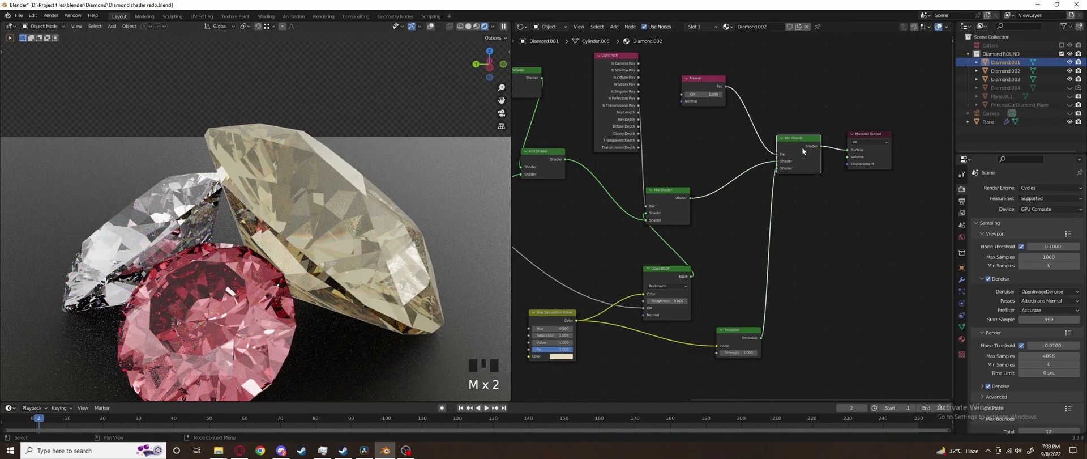
pyautogui.press('m')
pyautogui.press('m')
pyautogui.click(802, 147)
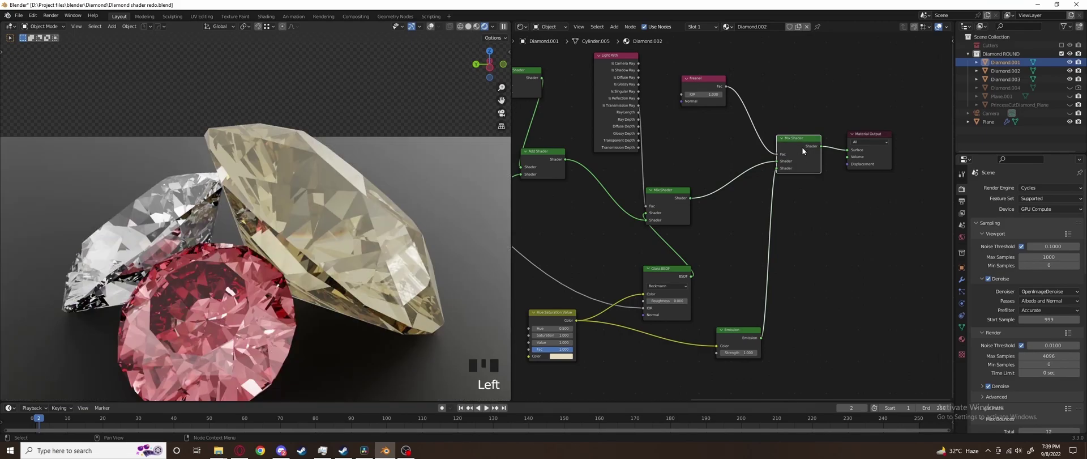
pyautogui.press('m')
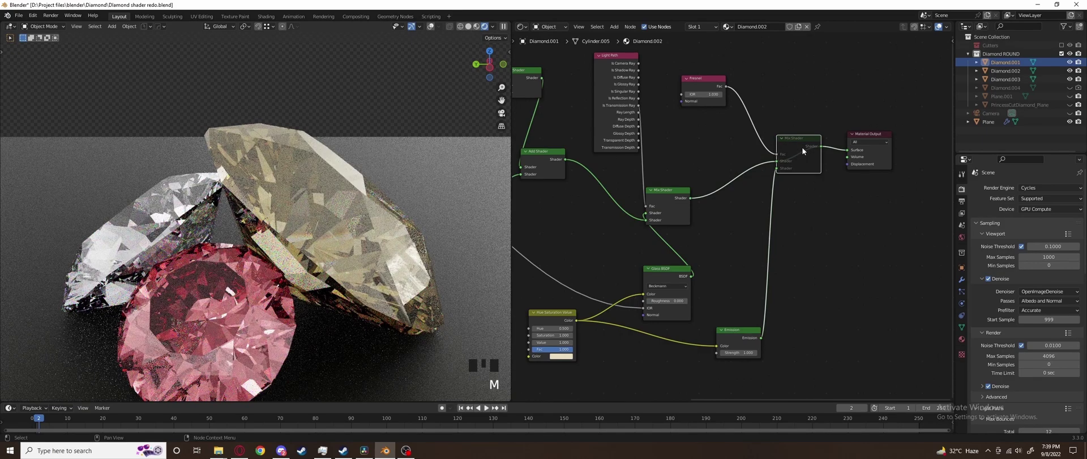
pyautogui.press('m')
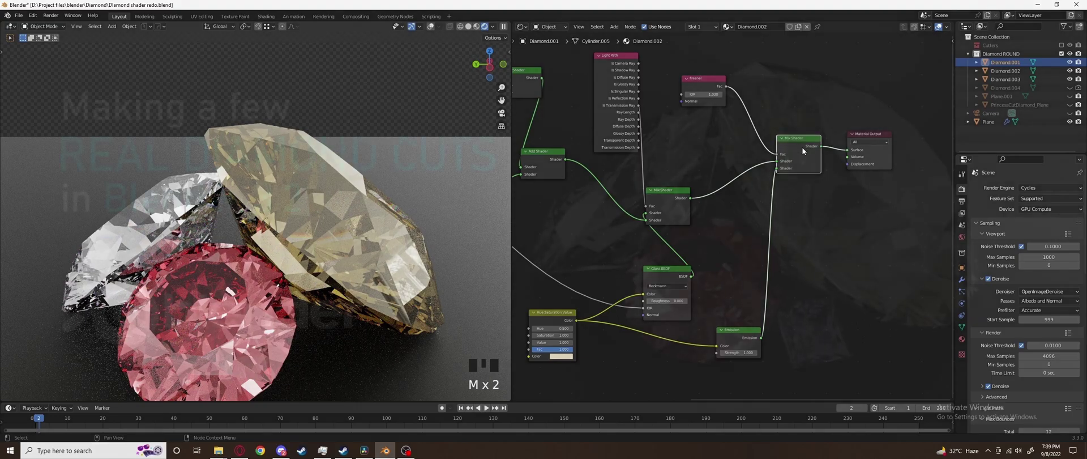